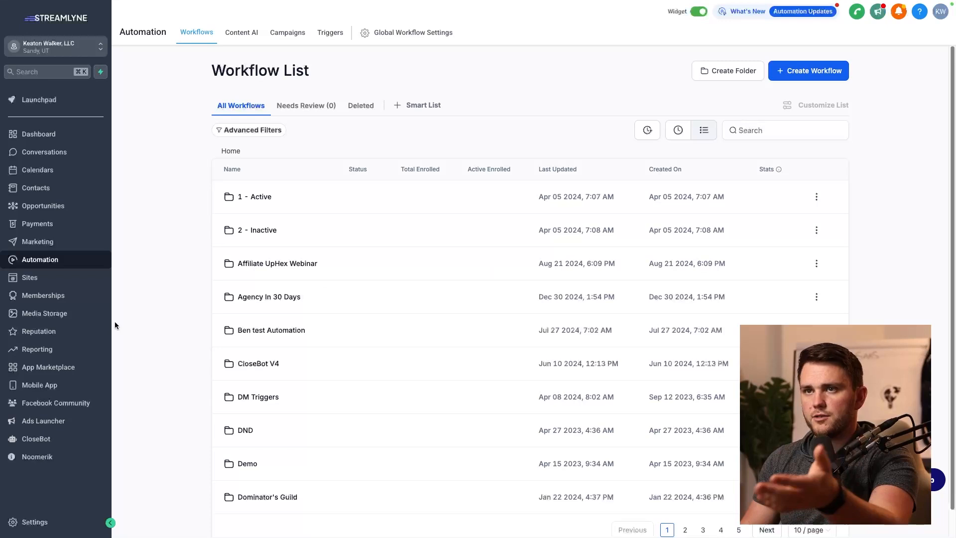
- Create a workflow from scratch and name it "Quick Replies Demo"
left_click(815, 73)
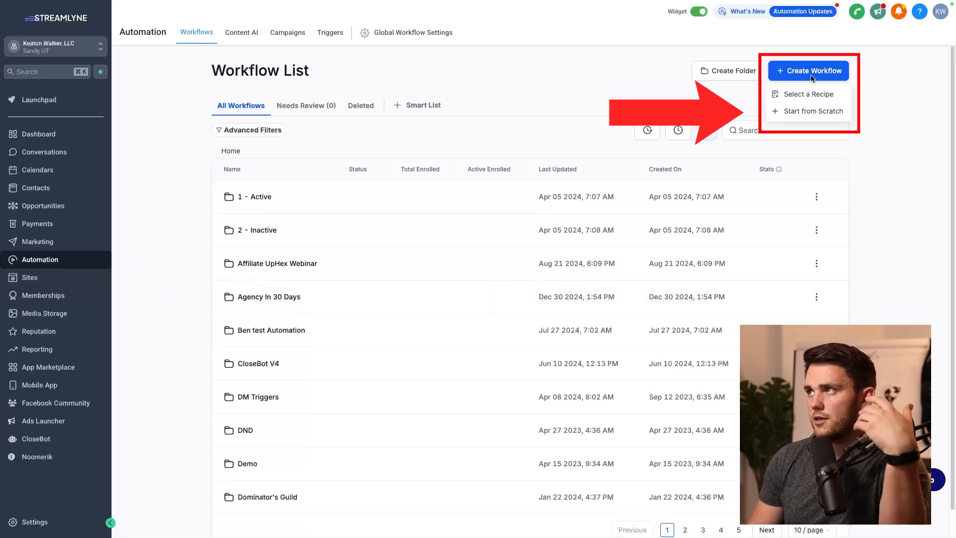
left_click(814, 111)
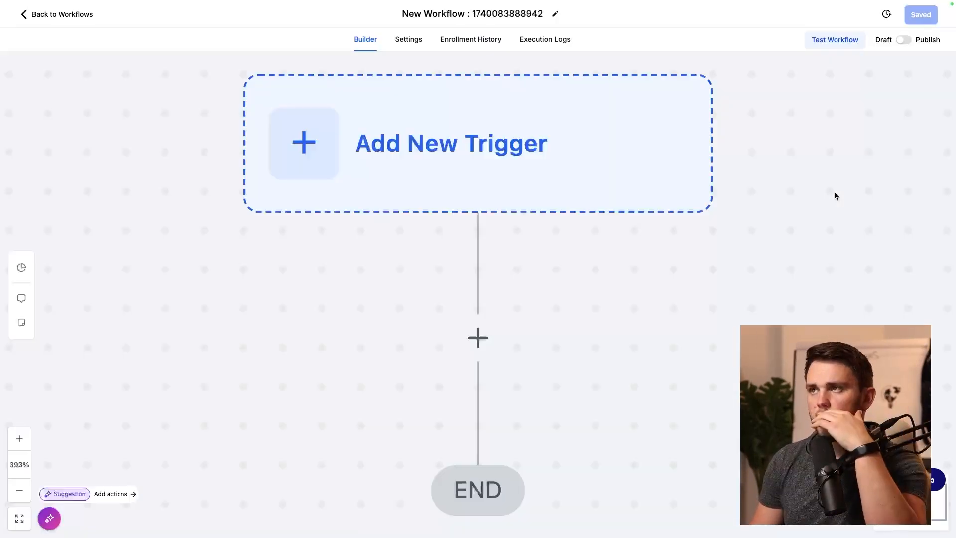
type("Quick RE")
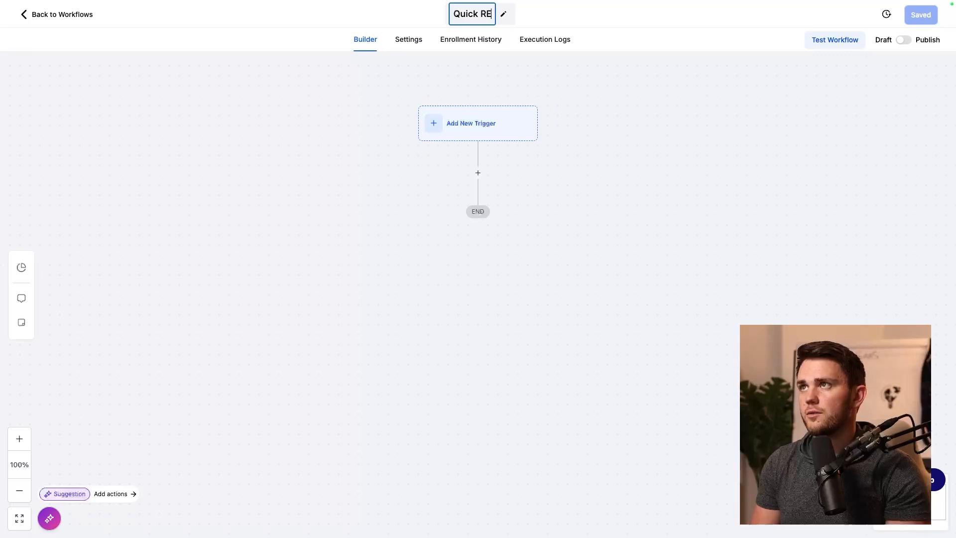
key("BackSpace")
type("eplies Demo")
key("Return")
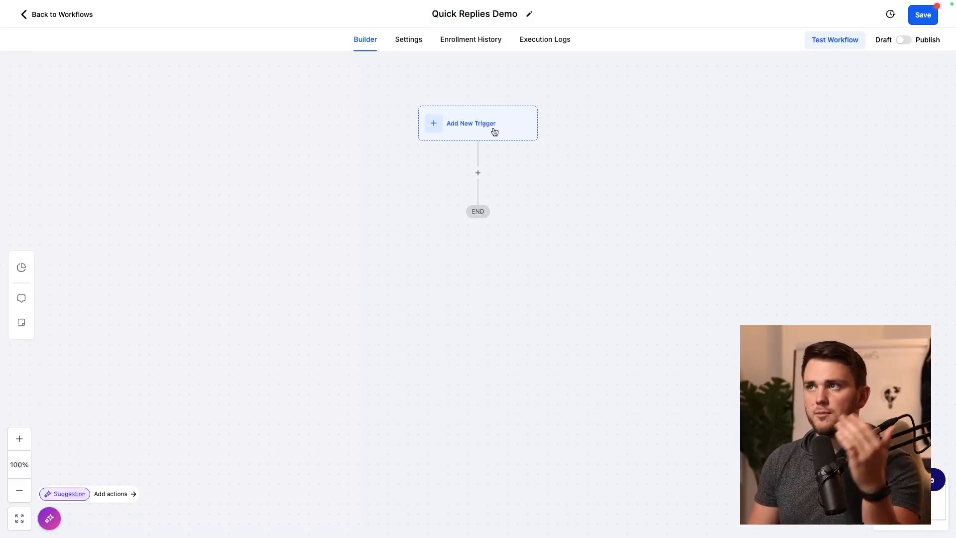
- Search the available workflow actions for "interac"
left_click(478, 173)
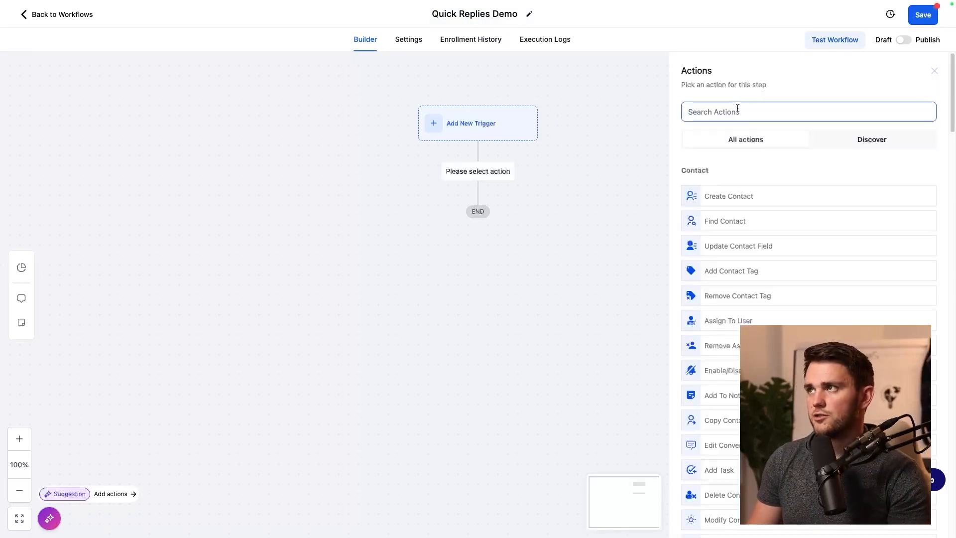
type("interac")
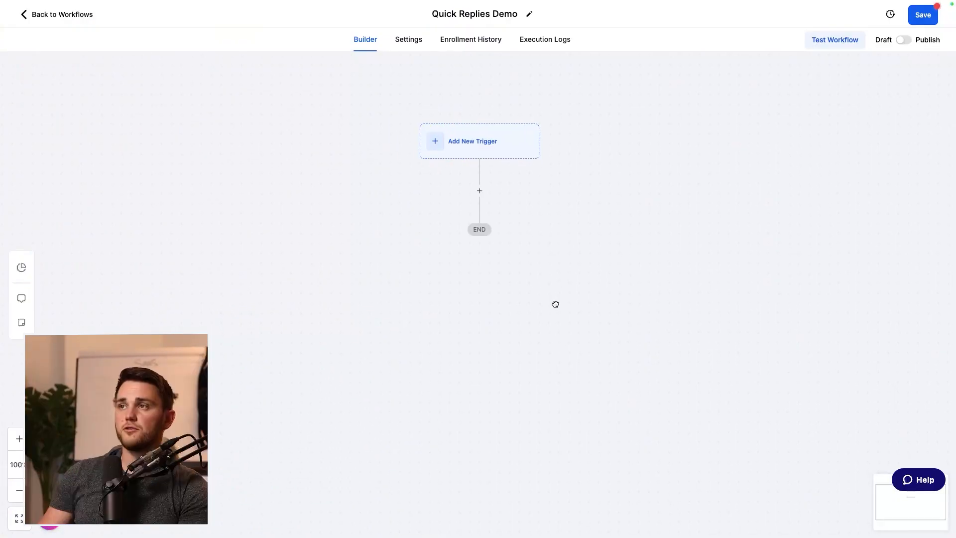
- Search the workflow triggers for "reply" and choose Customer Replied as the new trigger
left_click(483, 141)
left_click(707, 125)
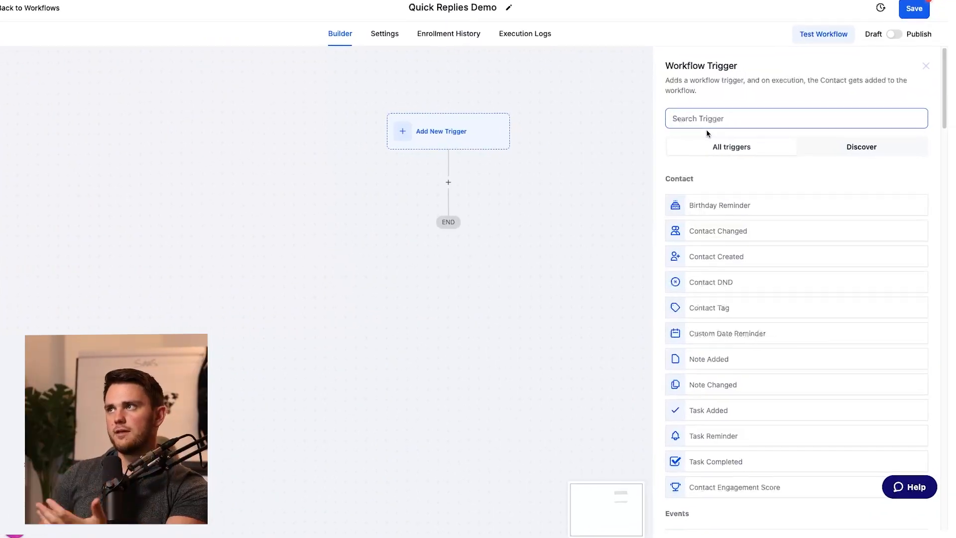
type("reply")
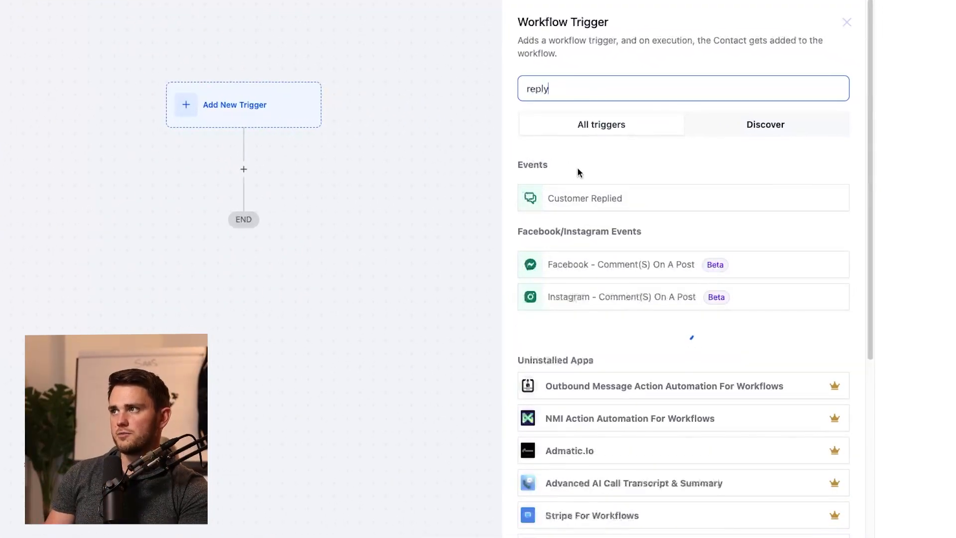
left_click(592, 200)
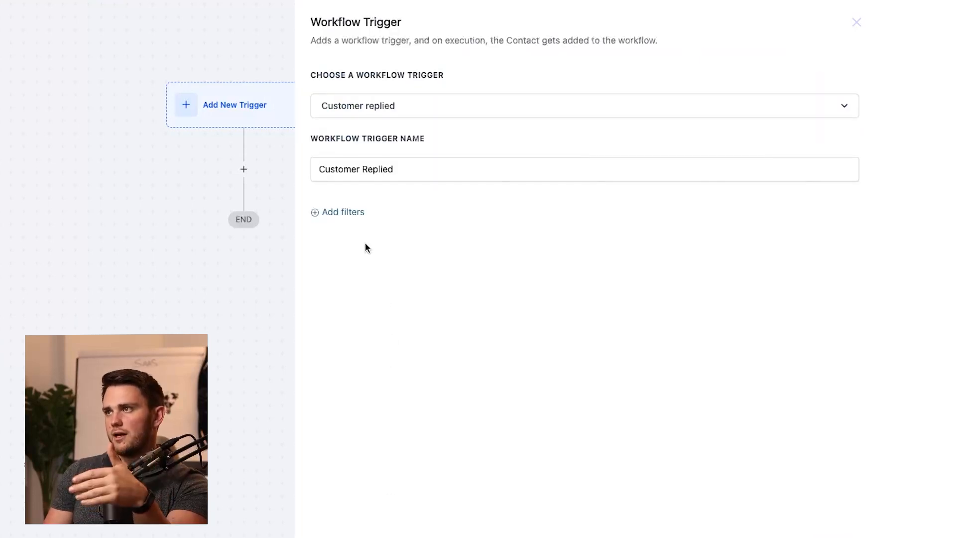
- Add a filter to the Customer Replied trigger that sets the reply channel to Instagram DM
left_click(315, 213)
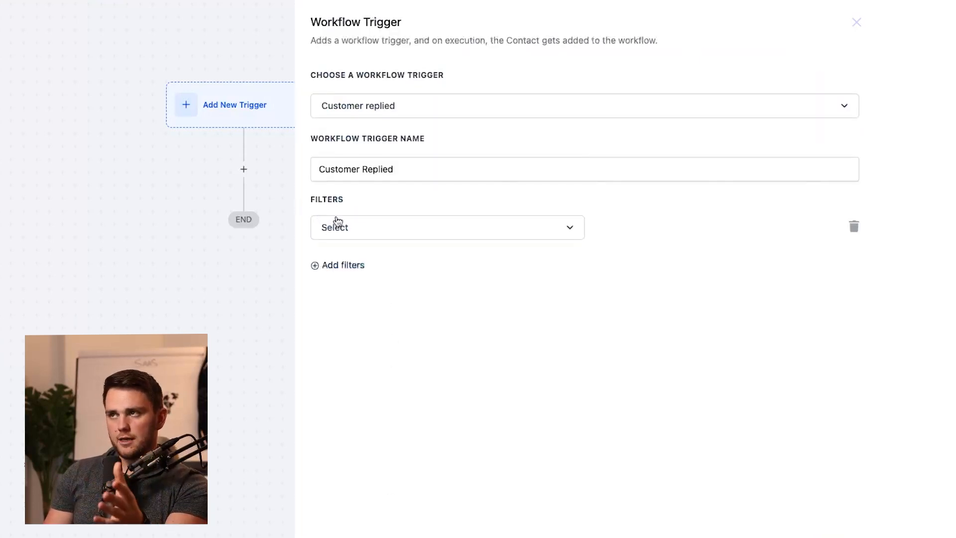
left_click(374, 235)
scroll(406, 351, "down", 1)
scroll(406, 351, "down", 1)
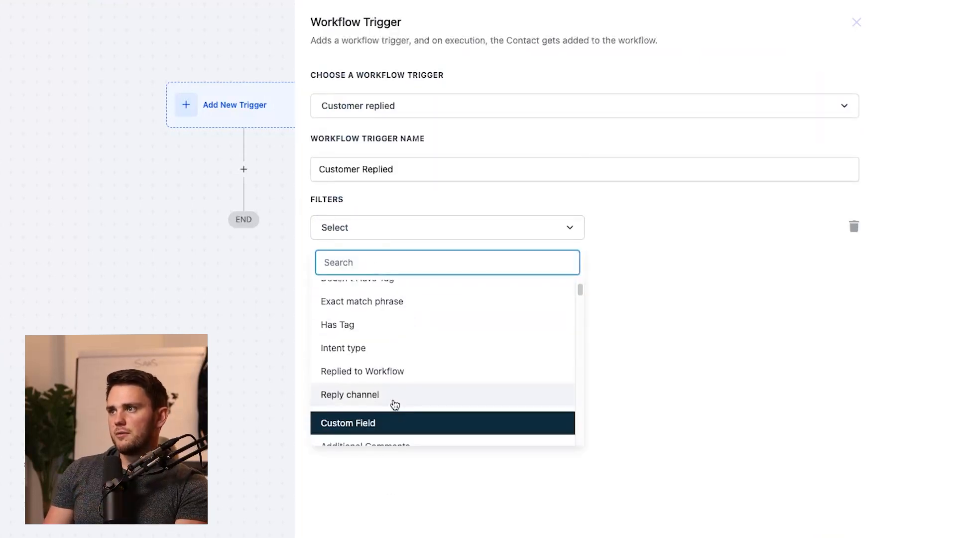
left_click(391, 393)
left_click(624, 230)
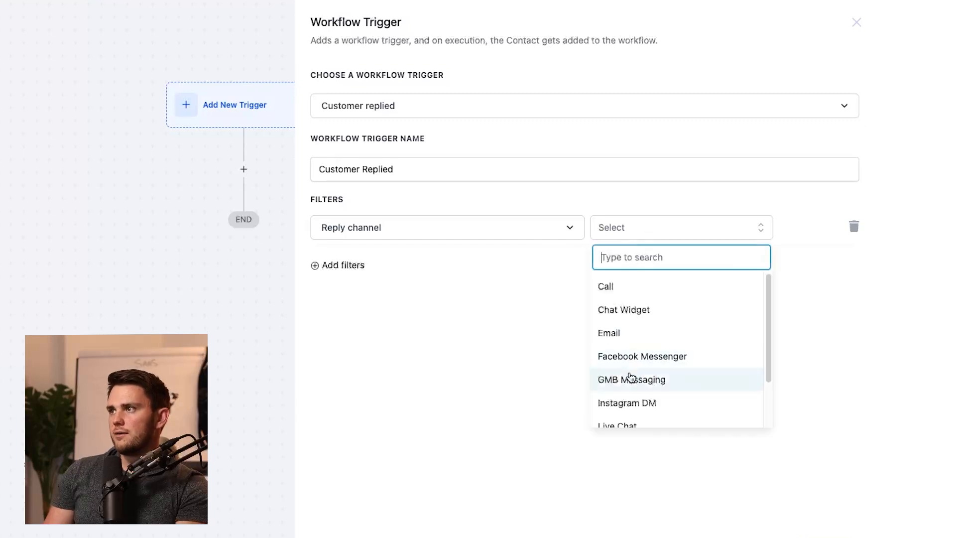
left_click(632, 401)
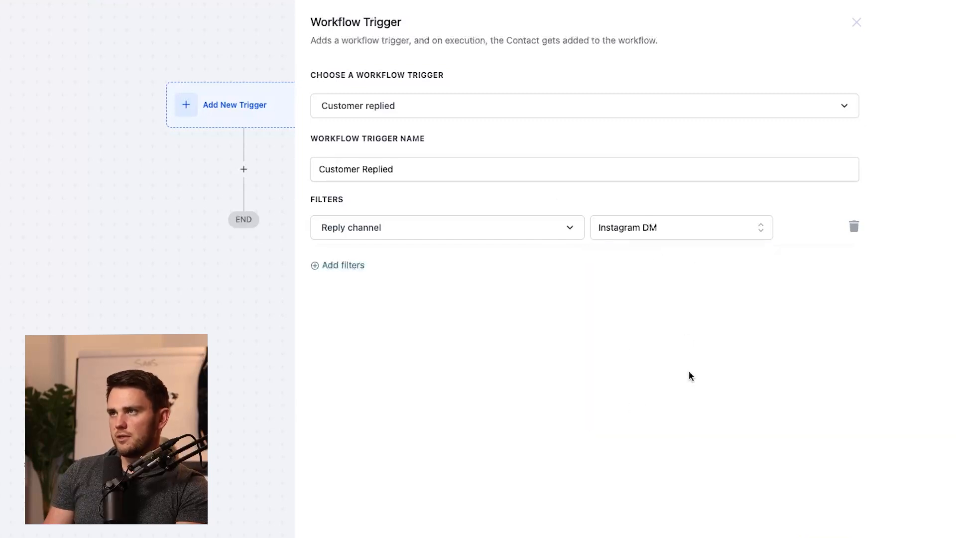
- Add an exact match phrase filter with the phrases "Guide" and "Guife", and save the trigger
left_click(331, 265)
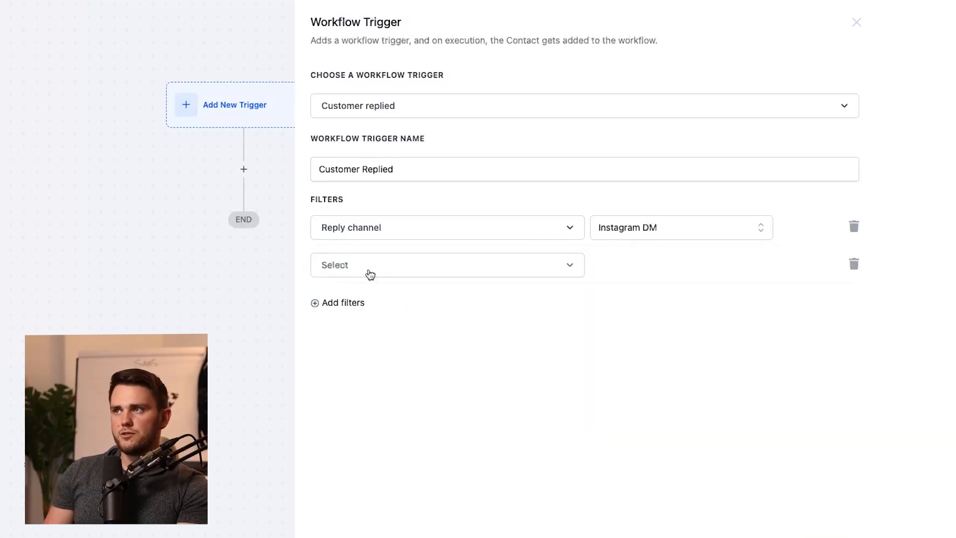
left_click(370, 273)
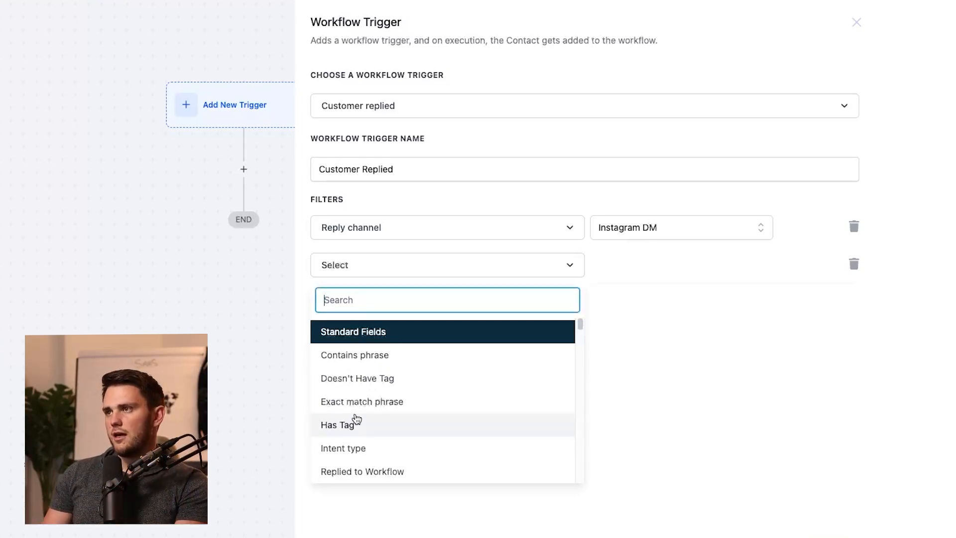
left_click(375, 401)
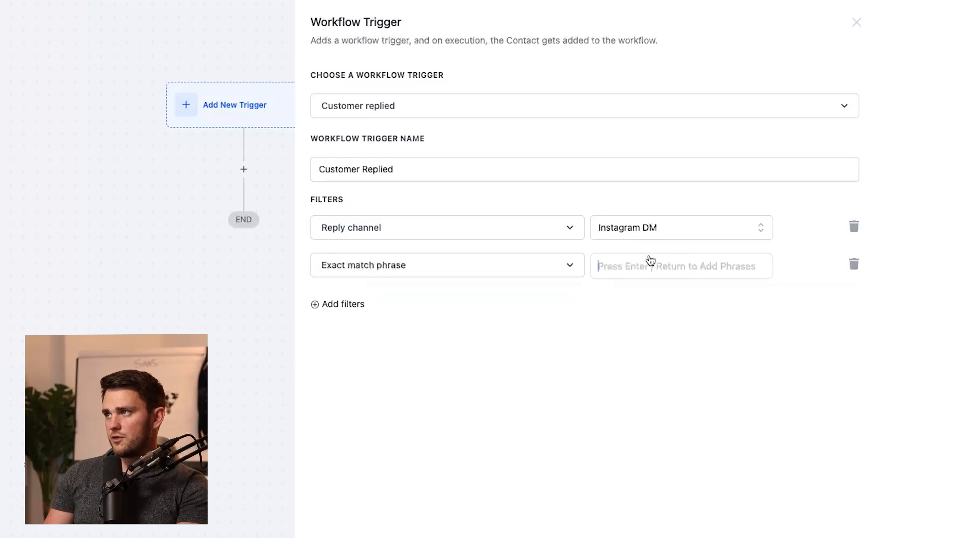
left_click(646, 263)
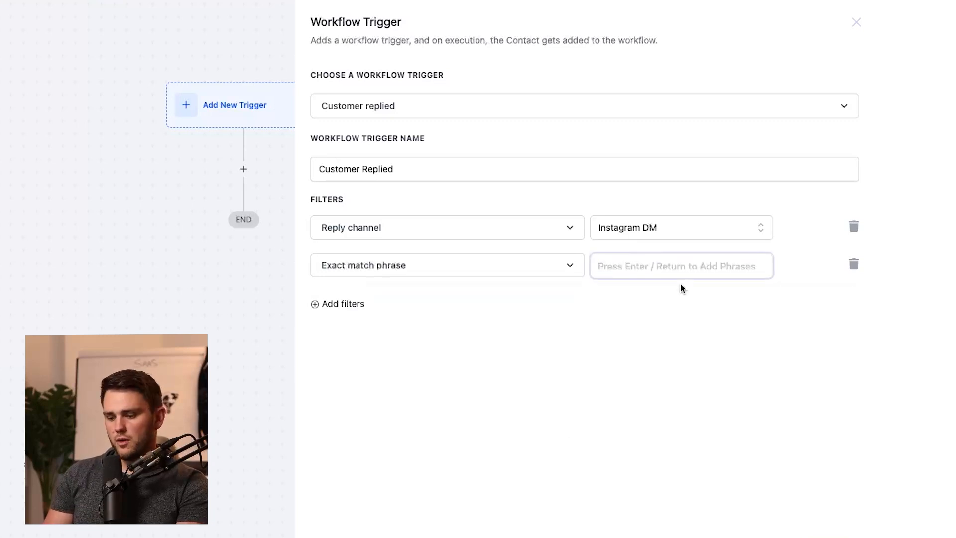
type("Guide")
key("Return")
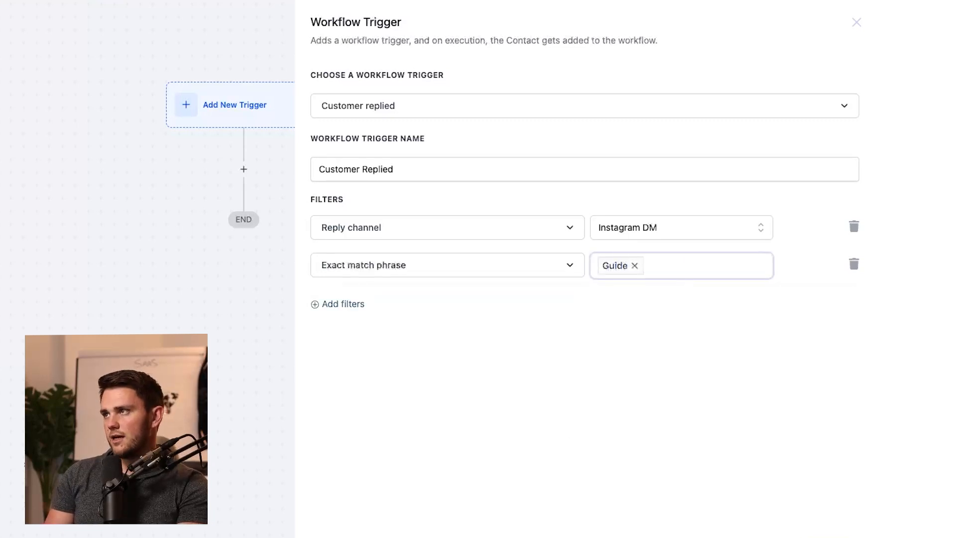
type("Gu")
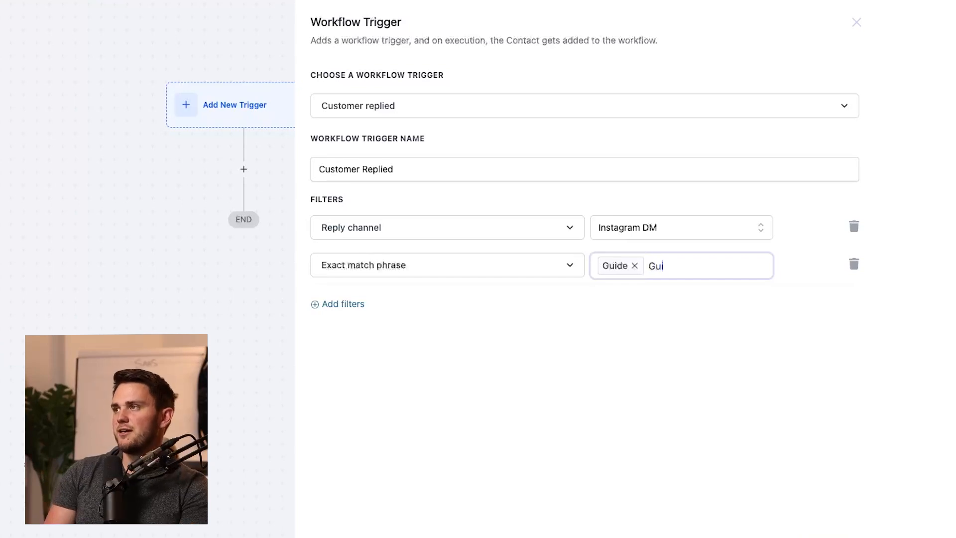
type("ife")
key("Return")
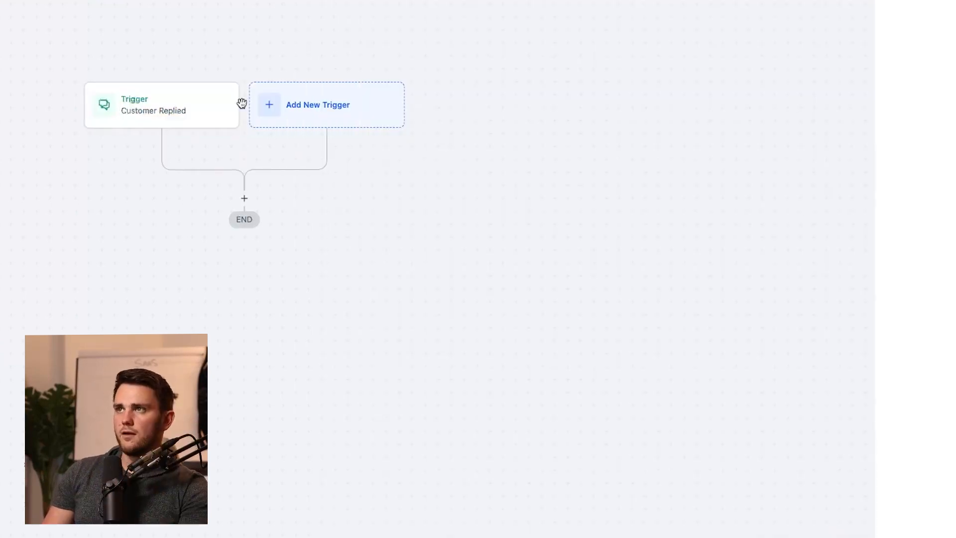
- Add an Instagram Interactive Messenger action after the Customer Replied trigger
left_click(239, 194)
left_click(629, 74)
type("insta")
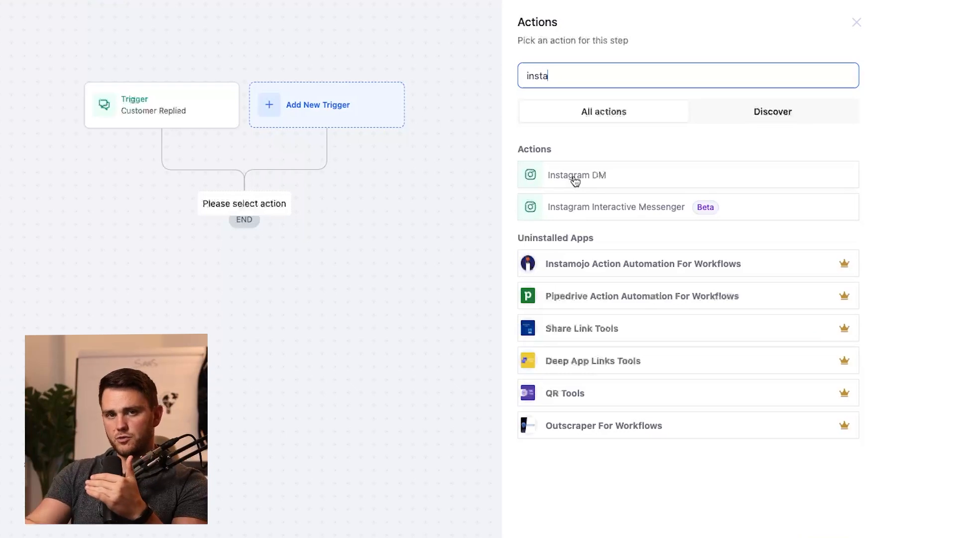
left_click(578, 205)
- Set the reply type of the Instagram Interactive Messenger action to Reply to DM
left_click(626, 145)
triple_click(626, 144)
left_click(559, 208)
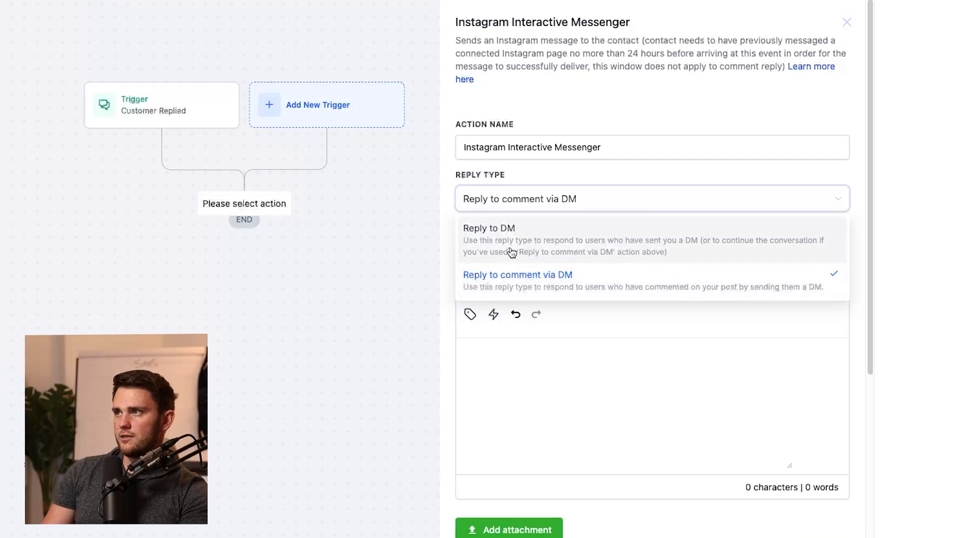
left_click(546, 231)
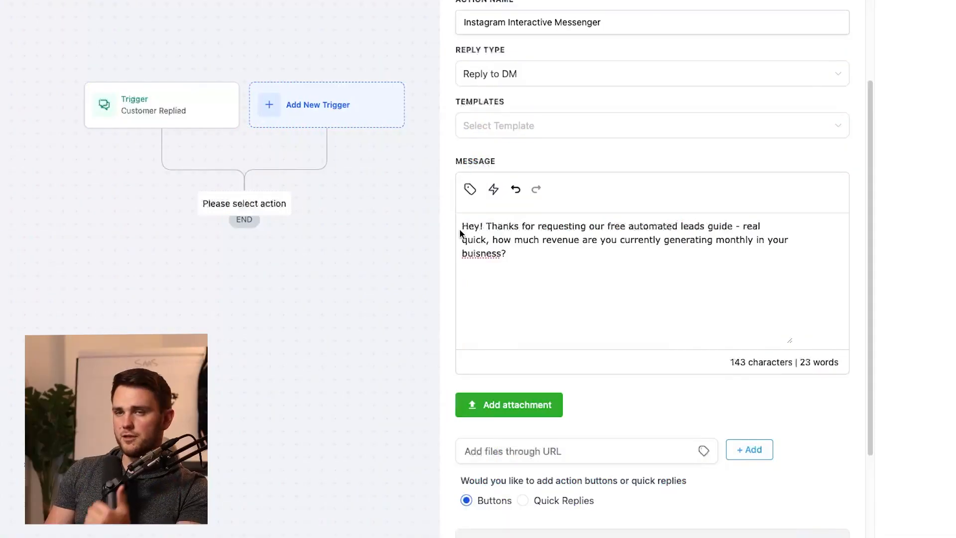
- Choose quick replies instead of action buttons for the Instagram message
left_click_drag(459, 229, 548, 252)
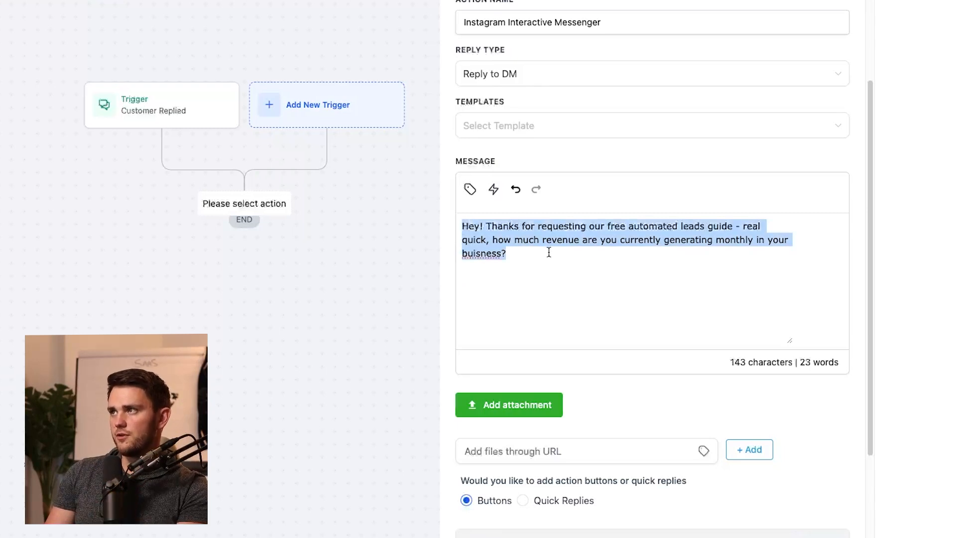
left_click(588, 254)
scroll(583, 335, "down", 3)
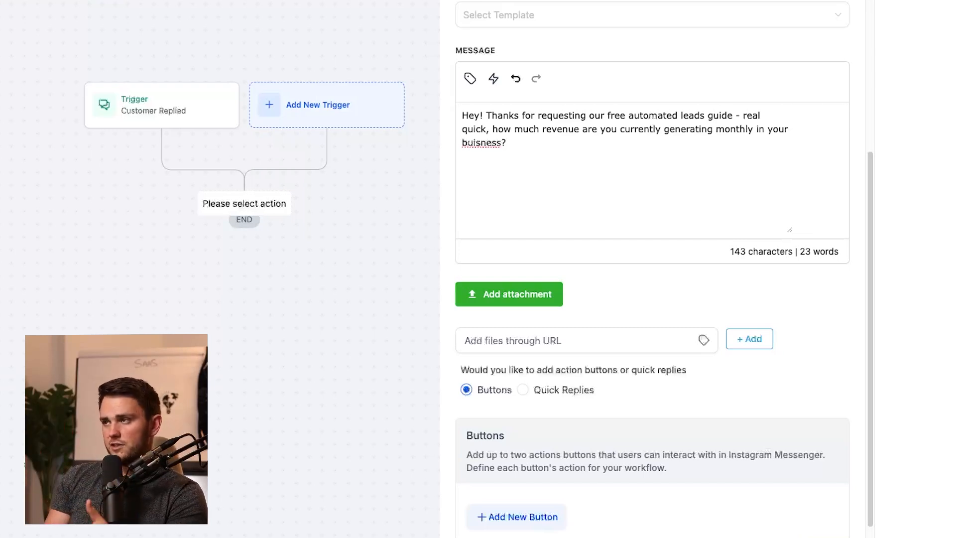
scroll(660, 363, "down", 2)
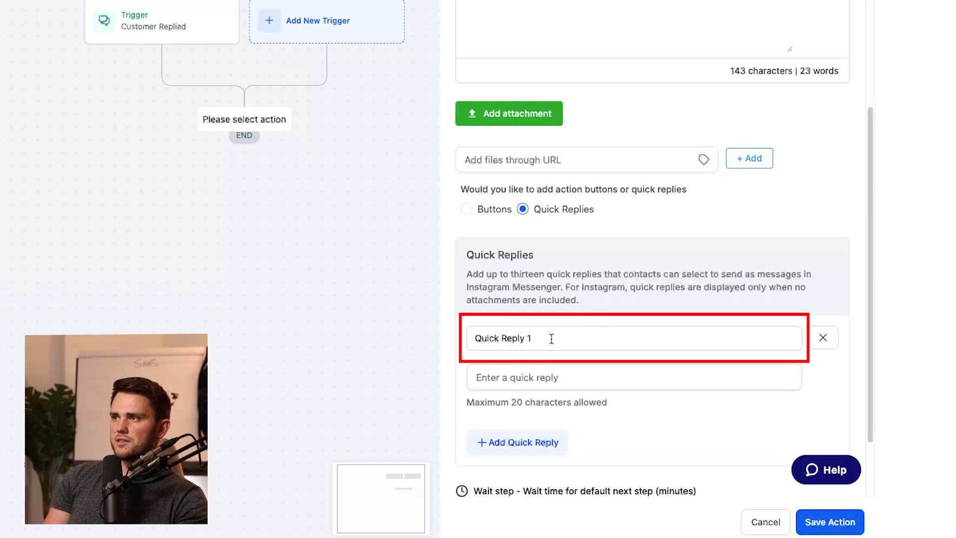
- Set both the label and the reply text of the first quick reply to "$0-$5k/mo"
left_click_drag(550, 337, 480, 332)
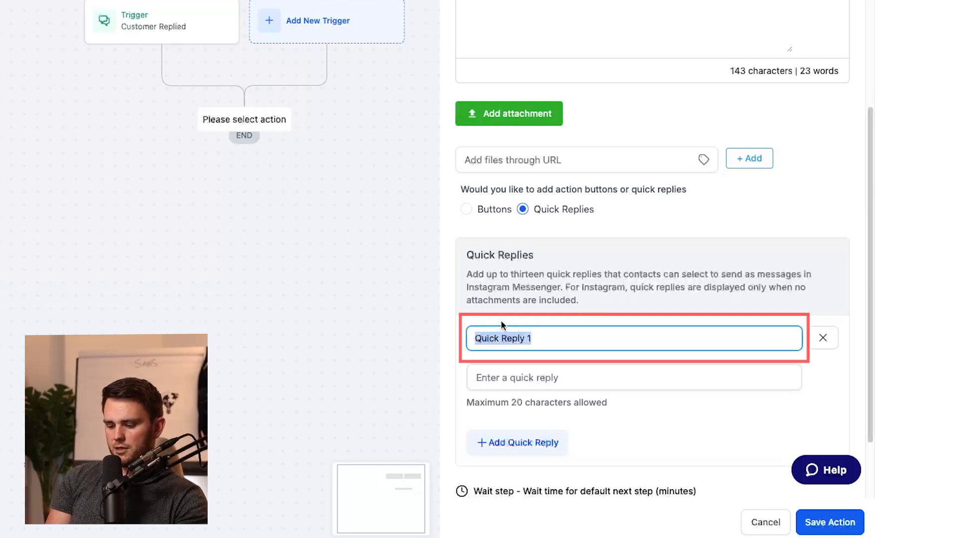
type(")-1")
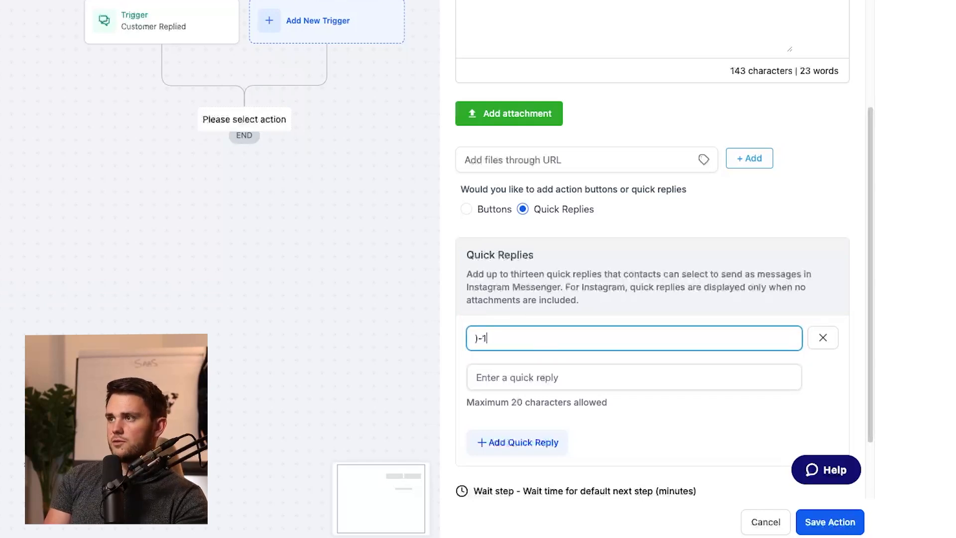
type("$5k/mo")
key("Tab")
triple_click(524, 341)
key("super+c")
left_click(539, 383)
key("super+v")
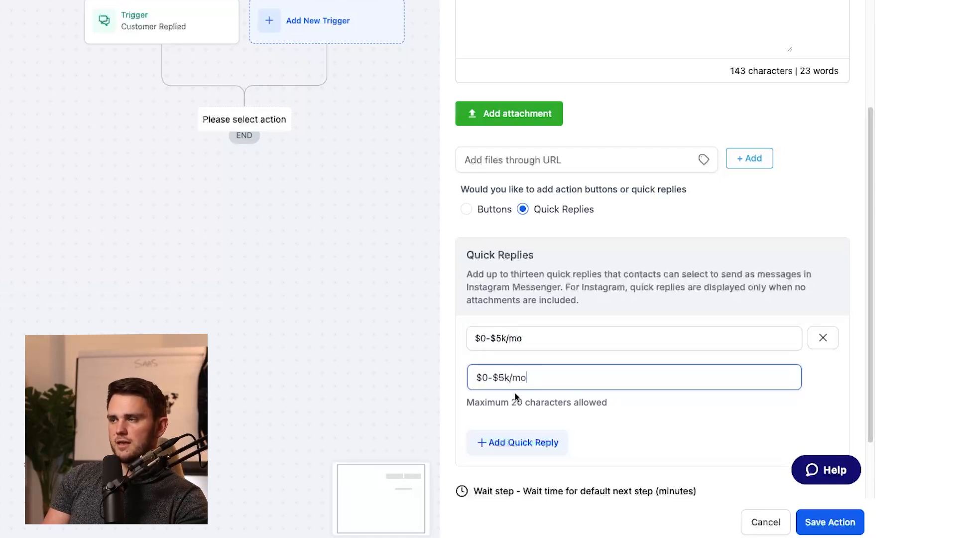
left_click_drag(565, 383, 477, 375)
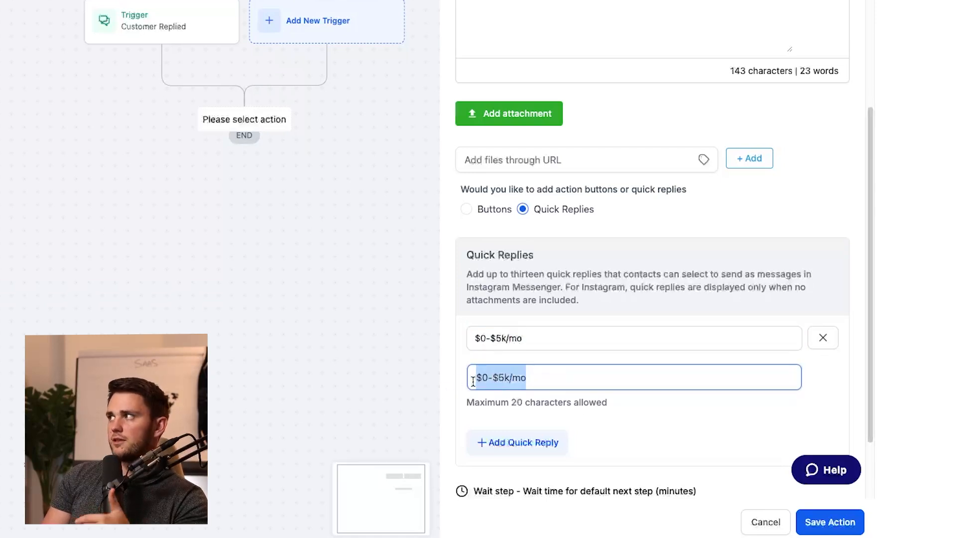
left_click_drag(522, 339, 475, 344)
left_click(477, 359)
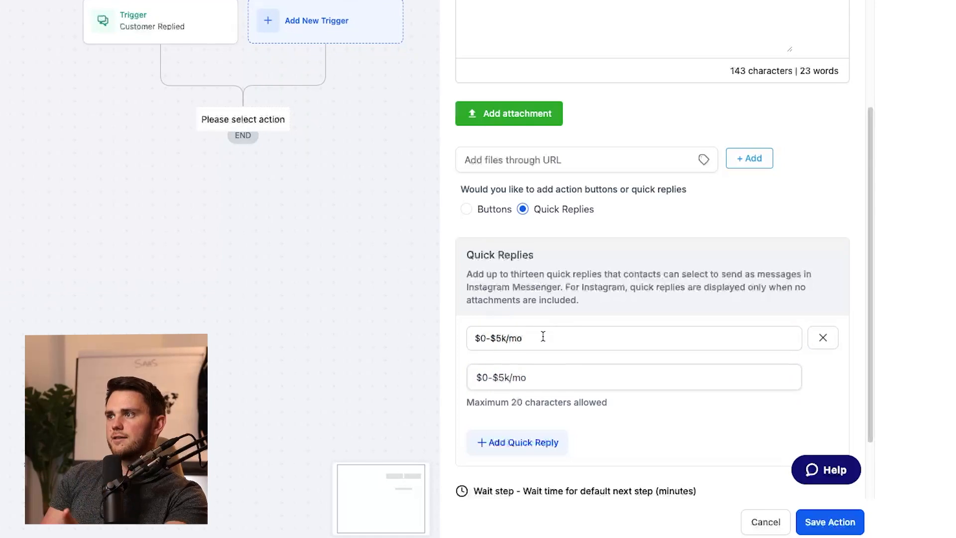
- Add a second quick reply with the label and reply text "$5k-$20k/mo"
scroll(572, 344, "down", 2)
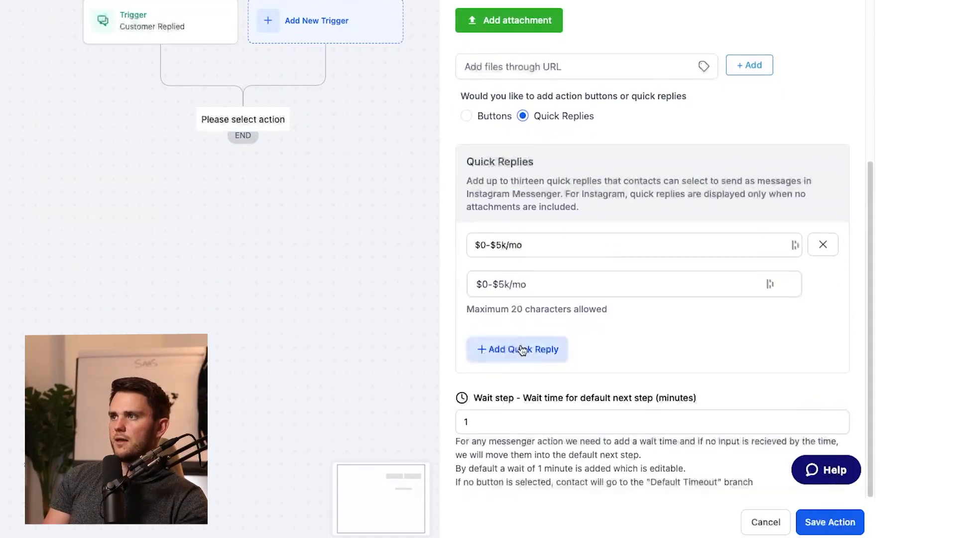
left_click(521, 348)
left_click_drag(526, 369, 568, 370)
key("ctrl+a")
type("$5k-$20k/mo")
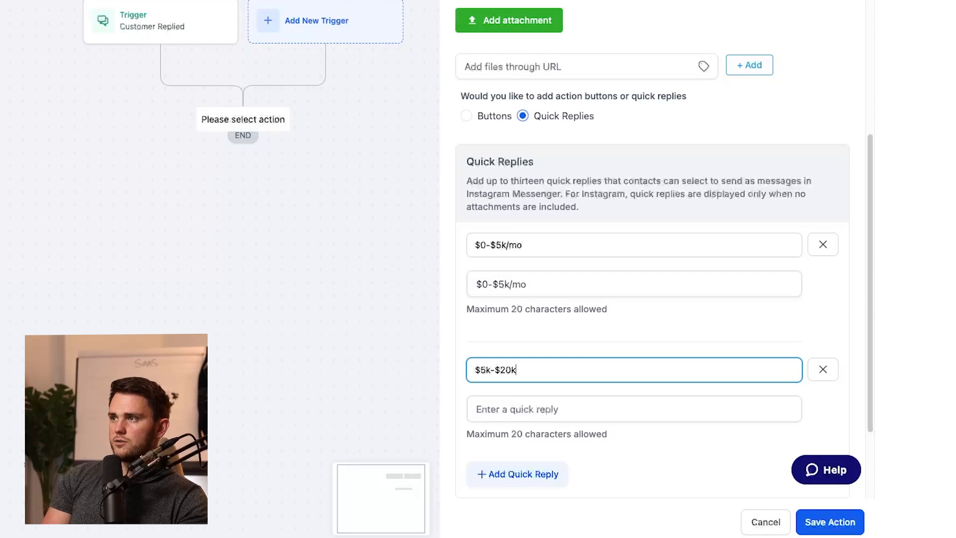
- Add a third quick reply with the label and reply text "$20k-$100k/mo"
left_click(548, 473)
scroll(534, 459, "down", 4)
left_click(529, 276)
key("ctrl+a")
type("$20k-$100k/mo")
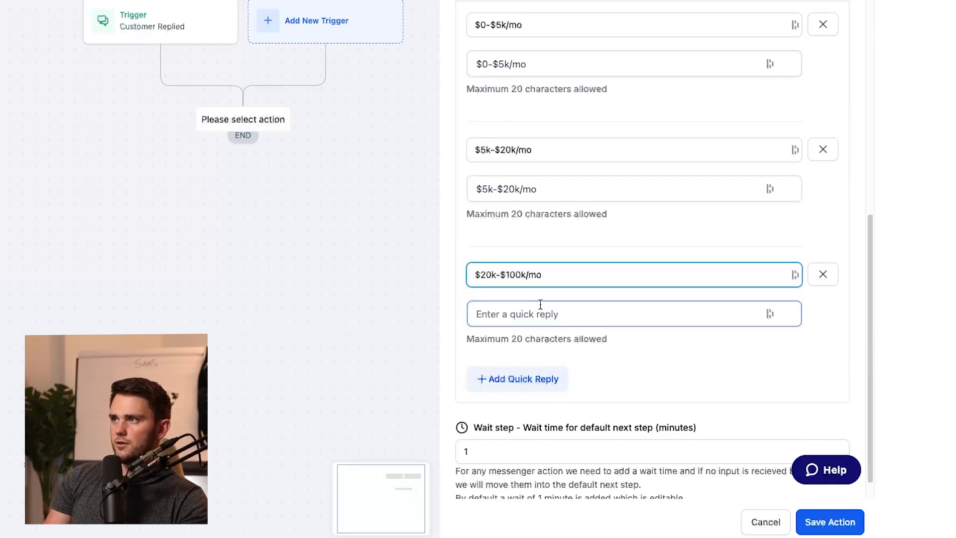
- Add a fourth quick reply with the label and reply text "$100k/mo+" and save the Instagram message action
left_click(555, 382)
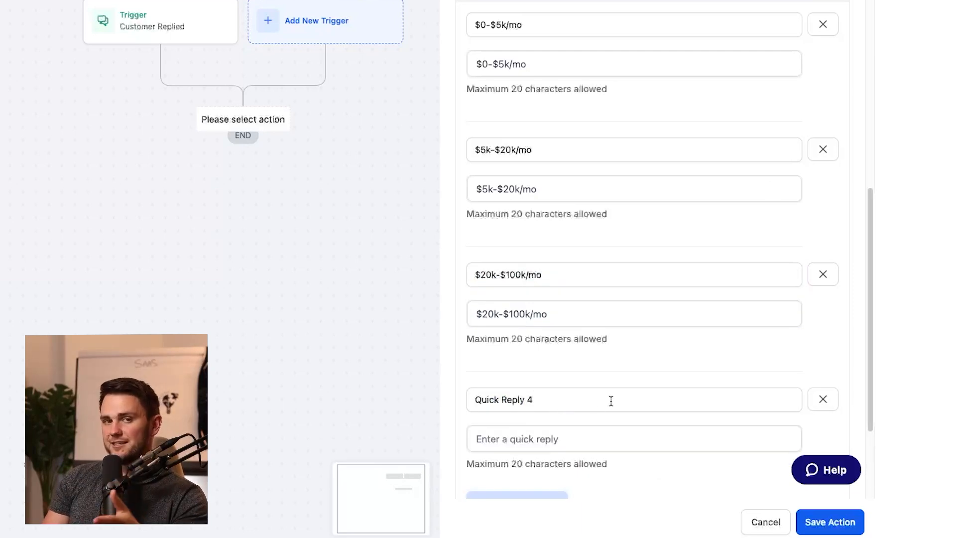
left_click(561, 401)
triple_click(507, 401)
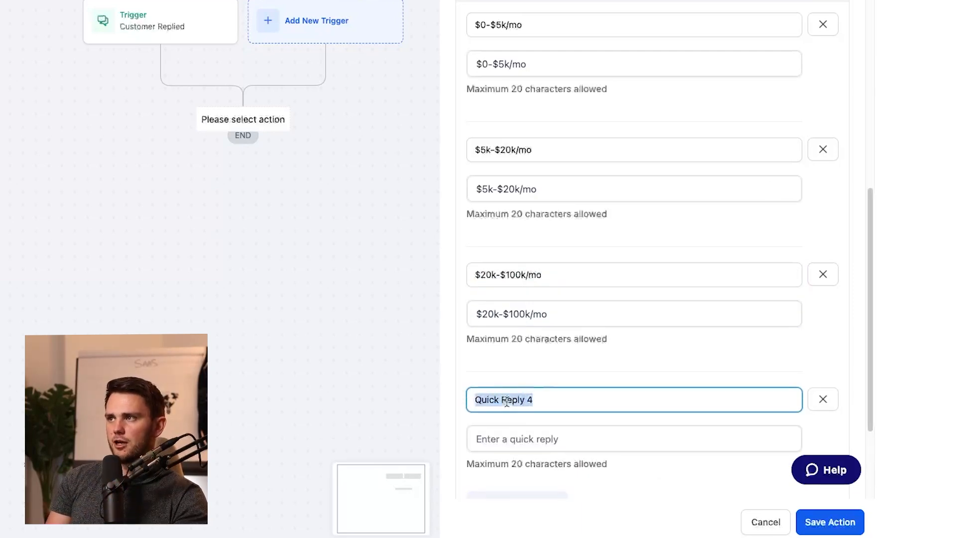
type("$100k/mo+")
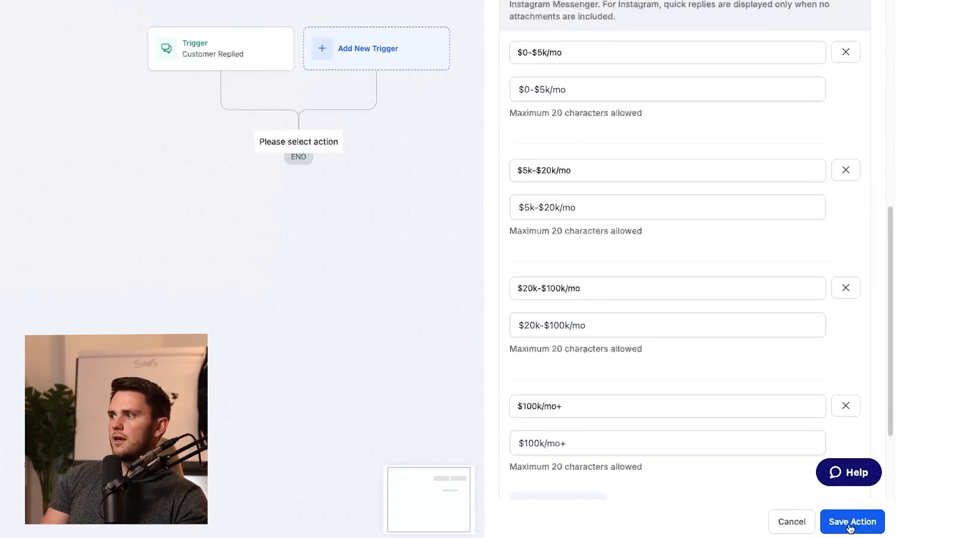
left_click(830, 522)
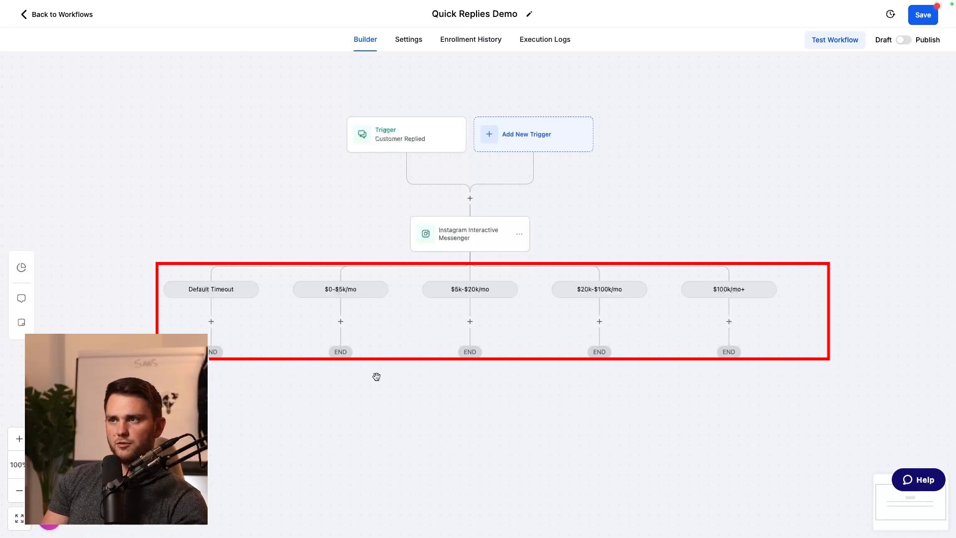
- Set the Instagram message's wait time for the default next step to 5 minutes and save the action
left_click_drag(379, 425, 424, 420)
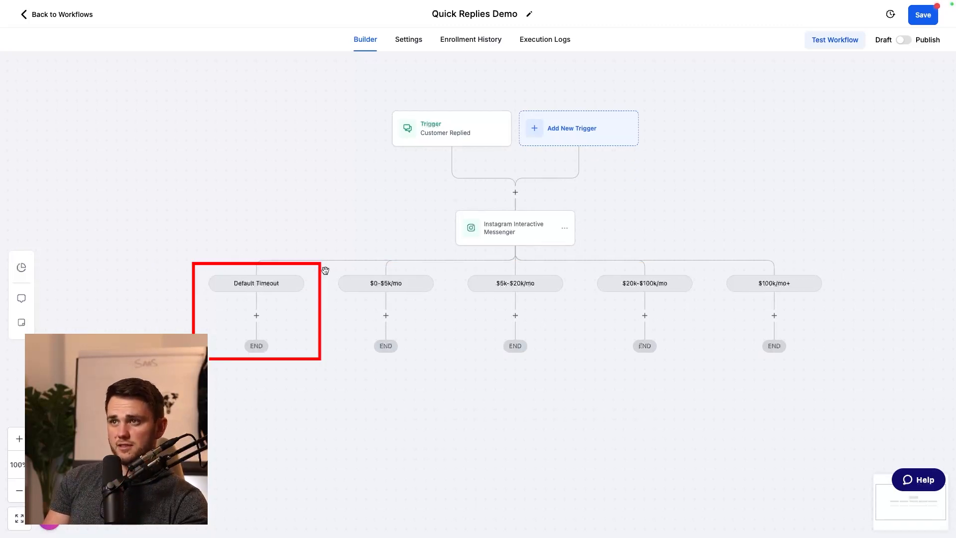
left_click(485, 233)
scroll(753, 364, "down", 12)
left_click(742, 442)
key("BackSpace")
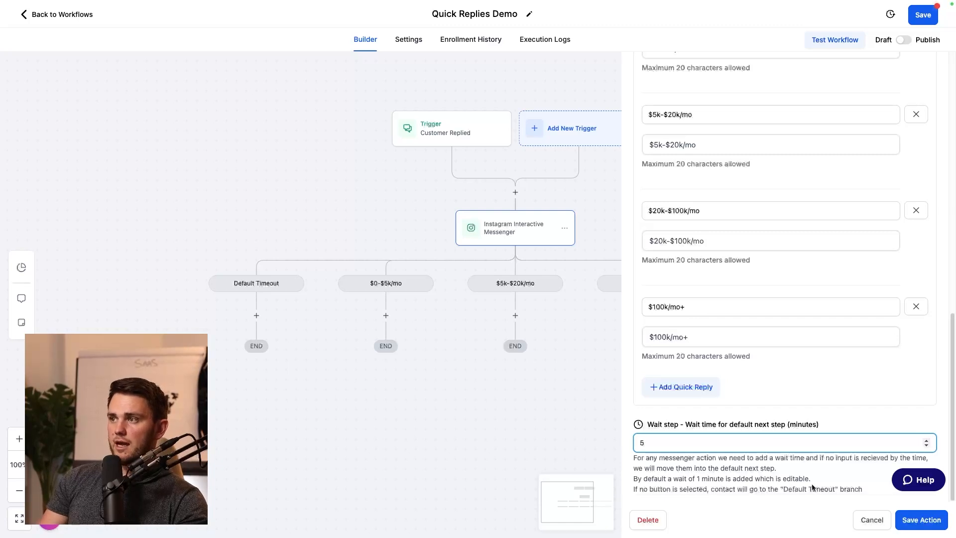
left_click(917, 522)
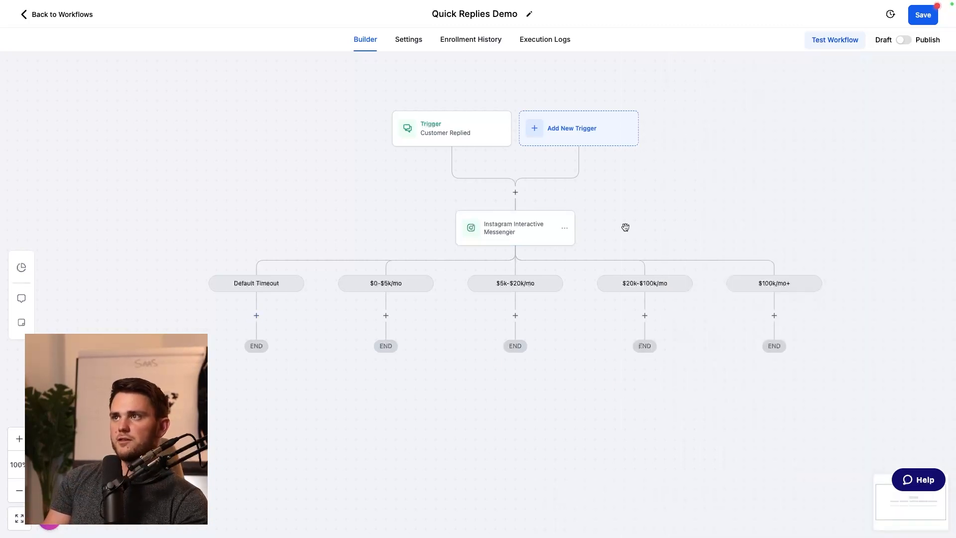
- Copy all actions from the Instagram Interactive Messenger step onward into the Default Timeout branch
left_click(565, 228)
mouse_move(603, 268)
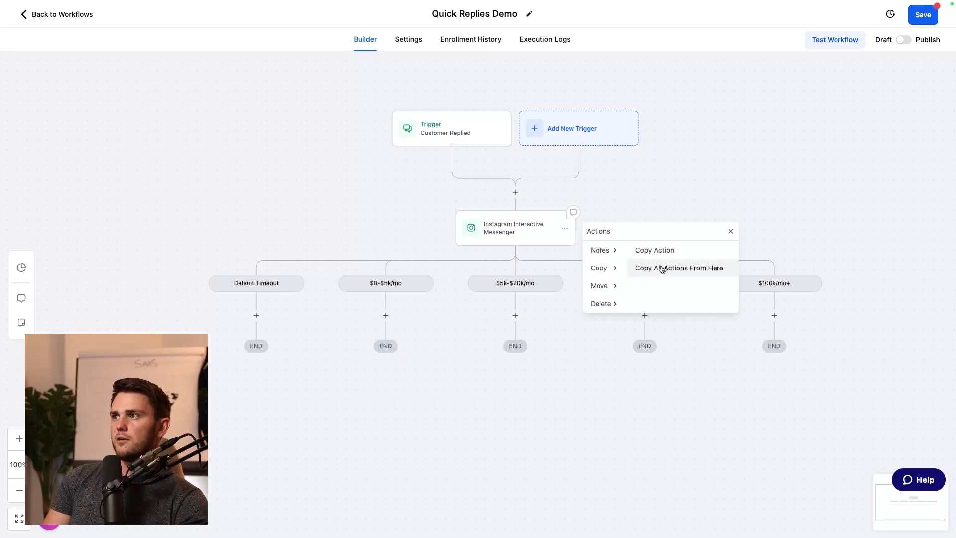
left_click(663, 268)
left_click(249, 318)
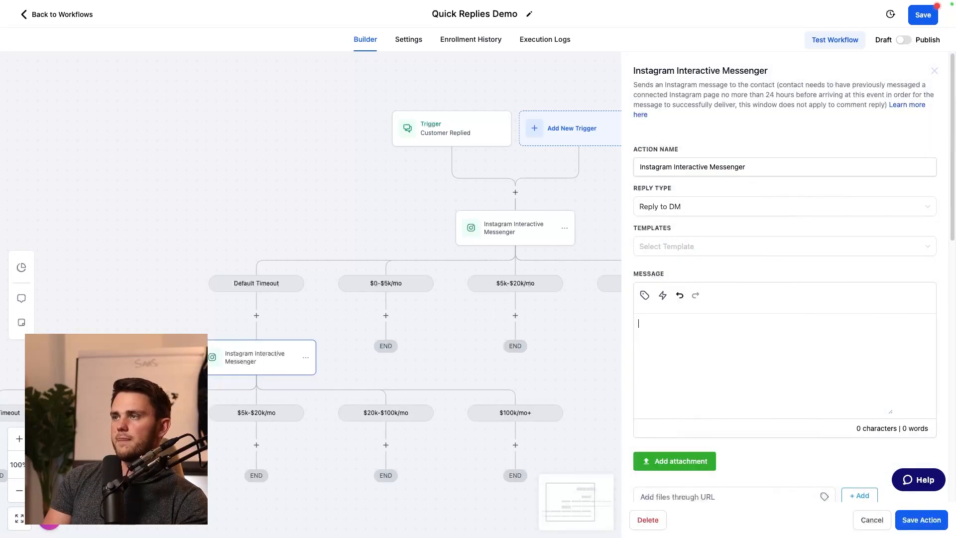
- Set the copied Instagram message's text in the Default Timeout branch to "You still there? :)" and save it
type("You still there?")
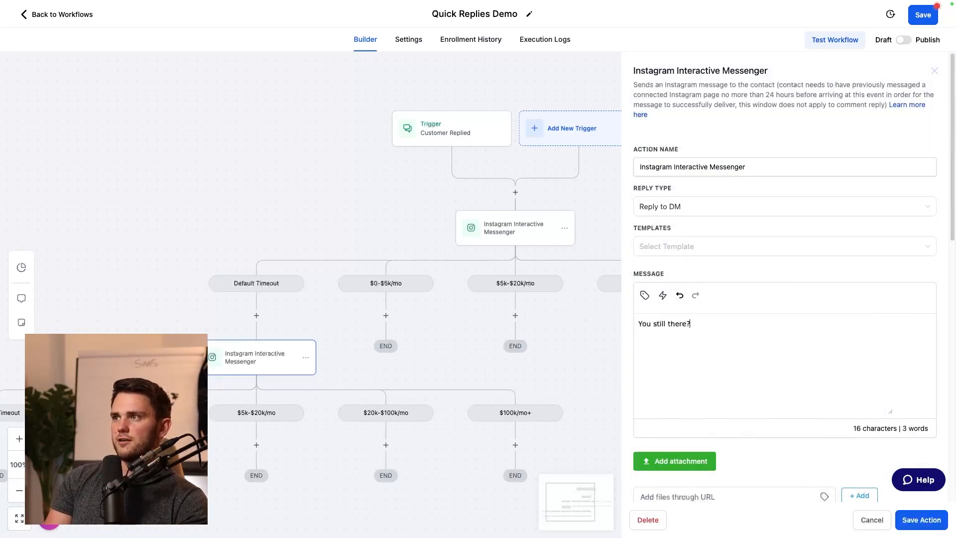
type(" :)")
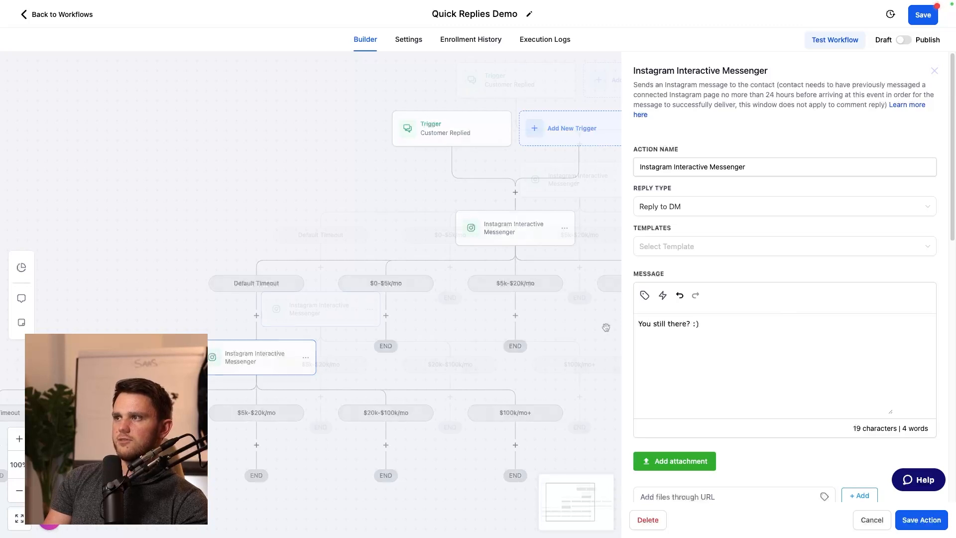
left_click_drag(288, 398, 351, 349)
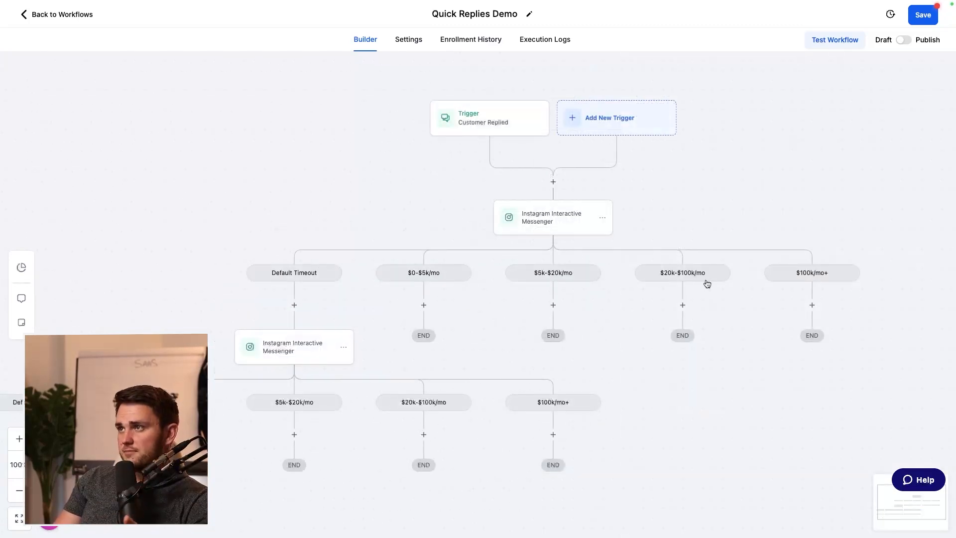
- Add an Instagram DM to the $0-$5k/mo branch reading "Awesome, thank you! What's the best email to send your Guide to"
left_click(423, 305)
type("insta")
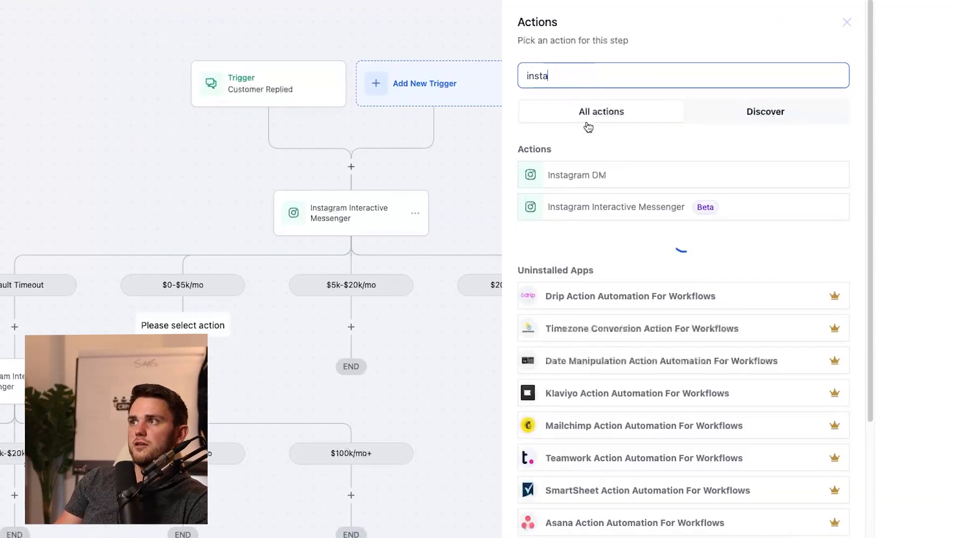
left_click(615, 175)
type("Awesome,")
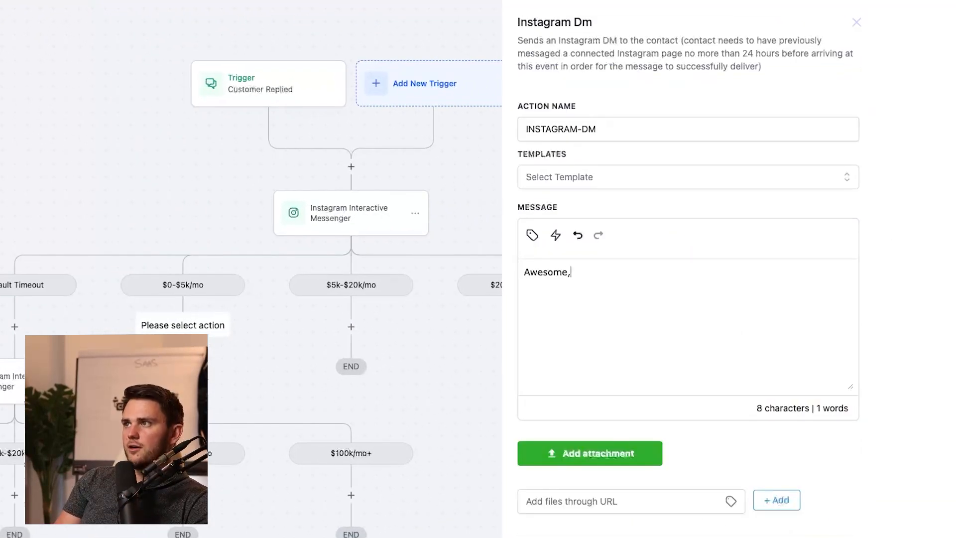
type(" thank you!")
key("Return")
key("Return")
type("What's the best ")
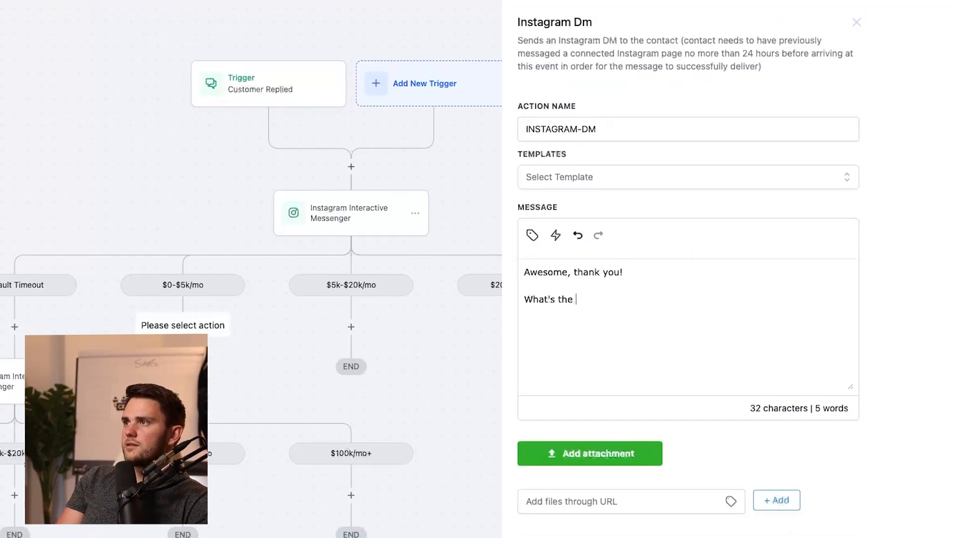
type("email to send your Guide to")
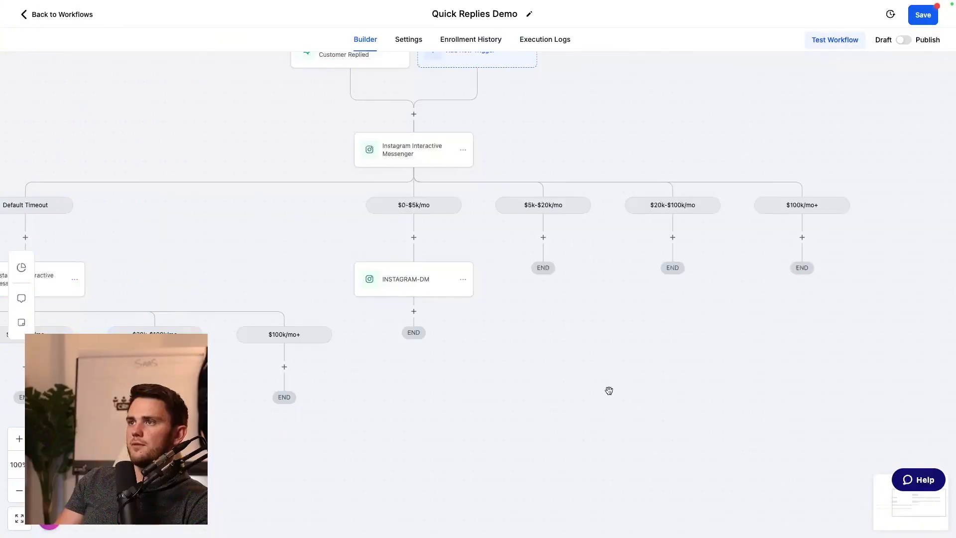
- Add a Wait action after the Instagram DM that holds for a contact reply to INSTAGRAM-DM, without a timeout
left_click(414, 312)
left_click(749, 126)
type("wait")
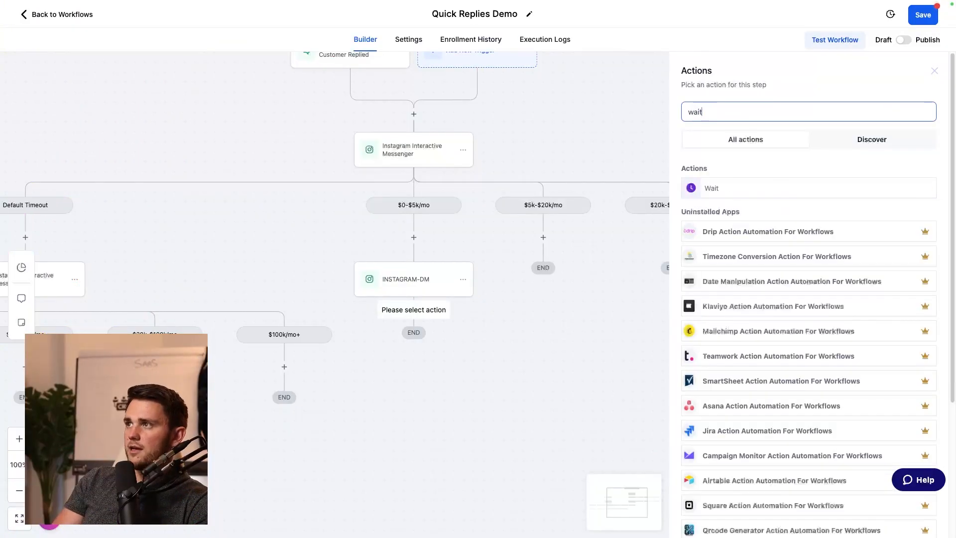
left_click(712, 186)
left_click(585, 185)
left_click(578, 288)
left_click(568, 218)
left_click(559, 278)
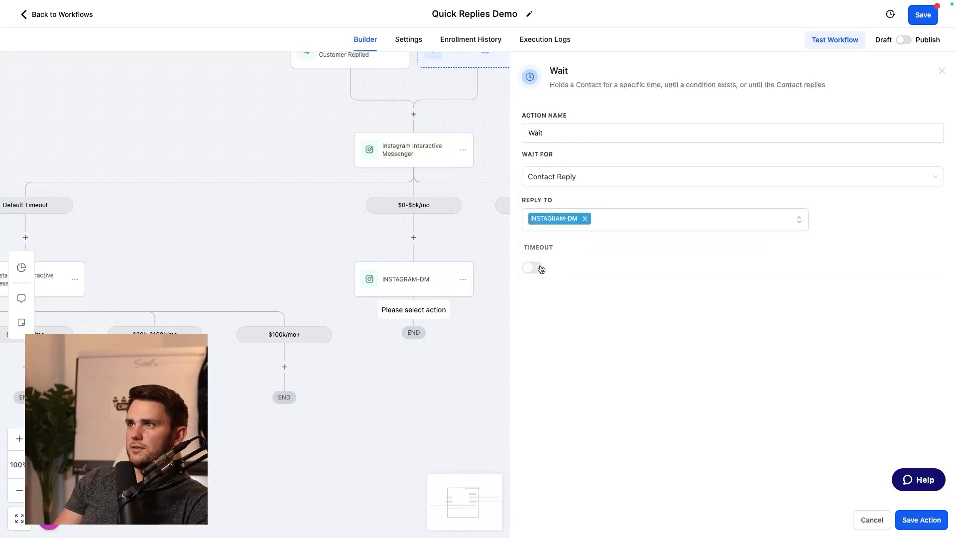
left_click(920, 520)
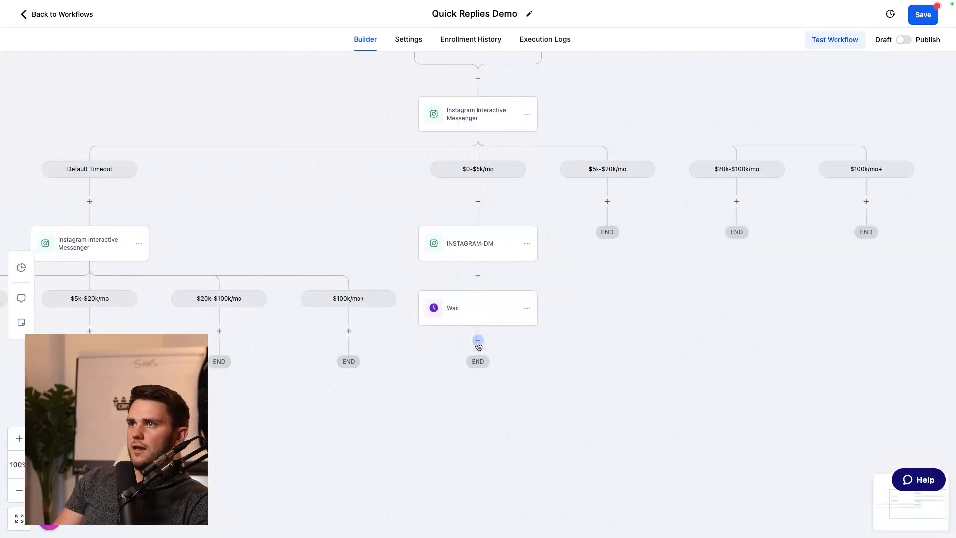
- Add an Email action after the wait with a sender address, the subject "test" and the message "Here's your guide!"
left_click(731, 110)
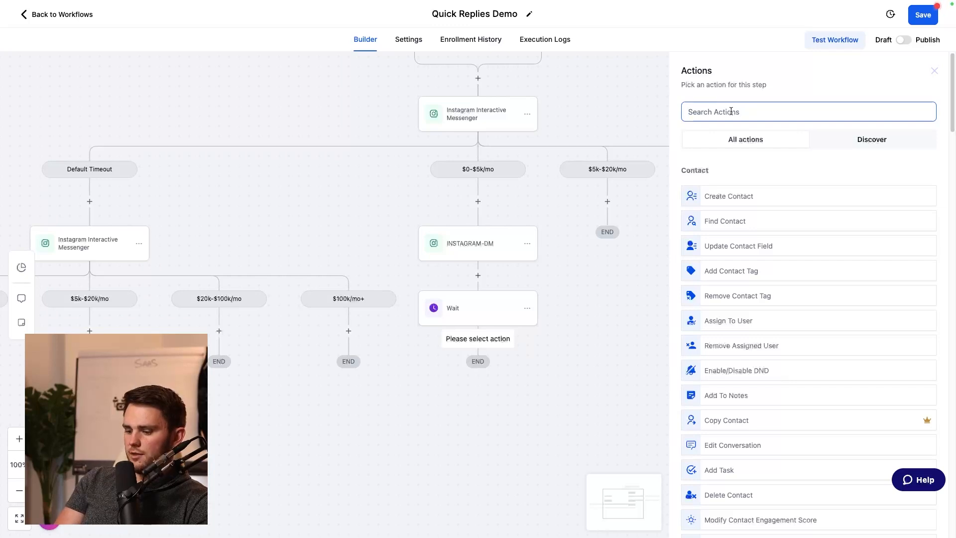
type("email")
left_click(763, 190)
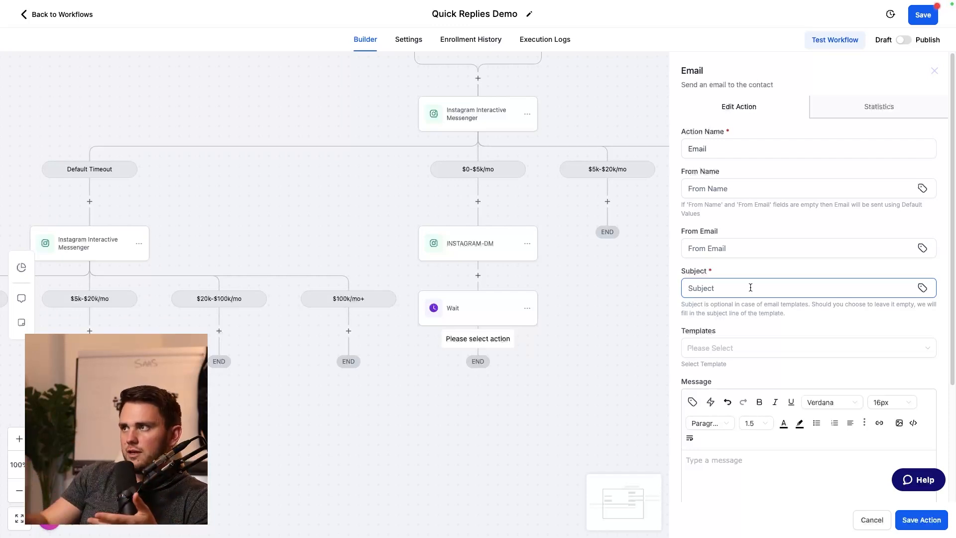
scroll(749, 264, "down", 3)
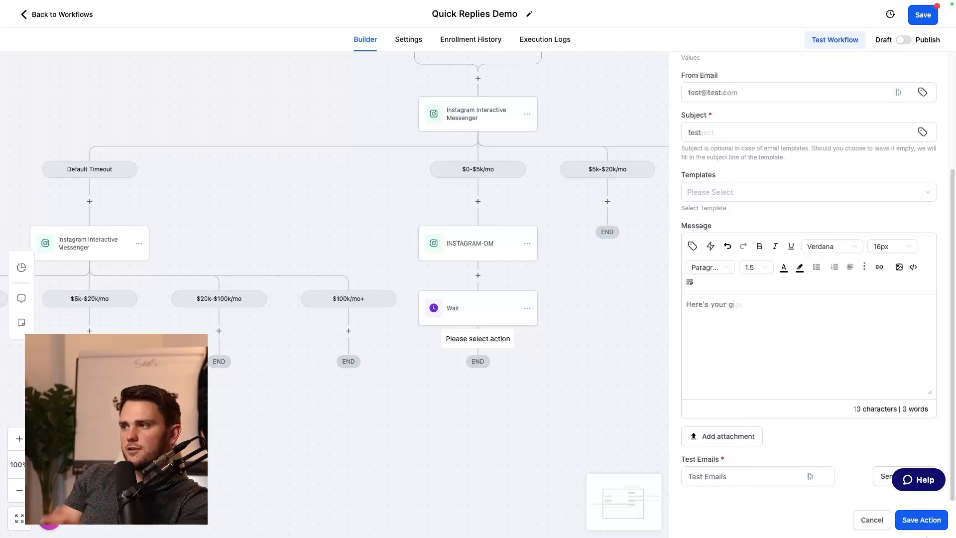
type("uide!")
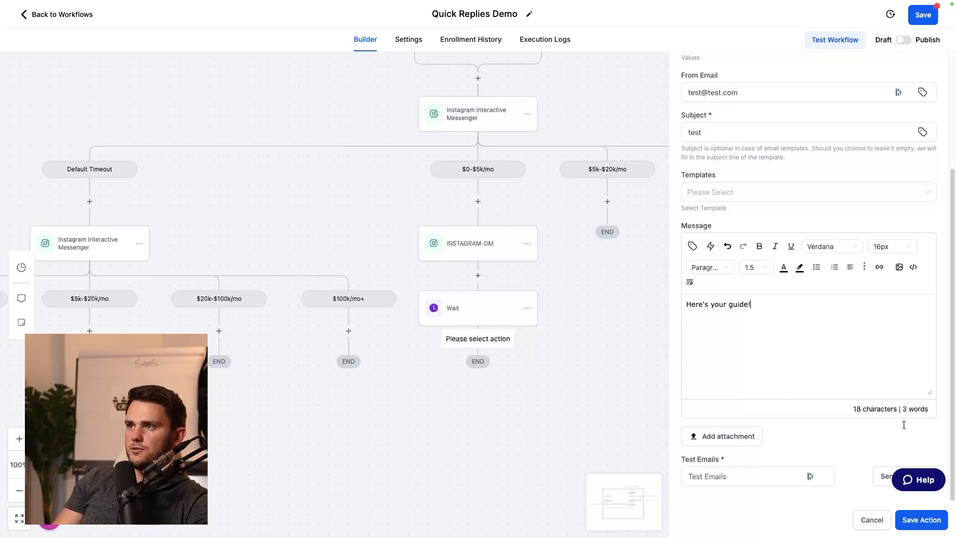
left_click(934, 522)
- Add an Instagram Interactive Messenger action after the email with the reply type Reply to DM
left_click(478, 404)
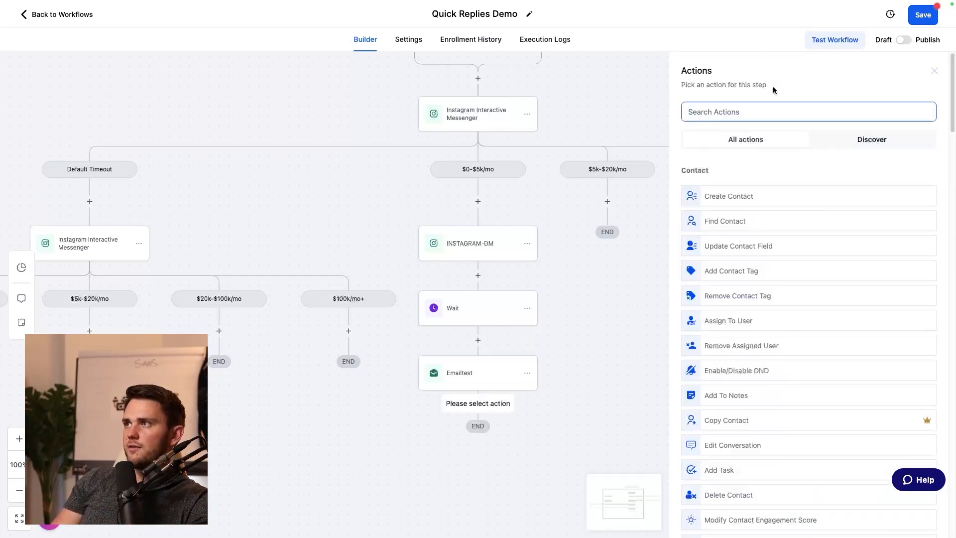
type("Insta")
left_click(776, 211)
left_click(685, 207)
left_click(684, 249)
- Set the message to "Awesome! That's in your inbox - in the meantime, check out this awesome new YouTube video I dropped, linked below!"
left_click(684, 330)
type("Awesome! That's in your inbox - in the meantime, check out this awesome")
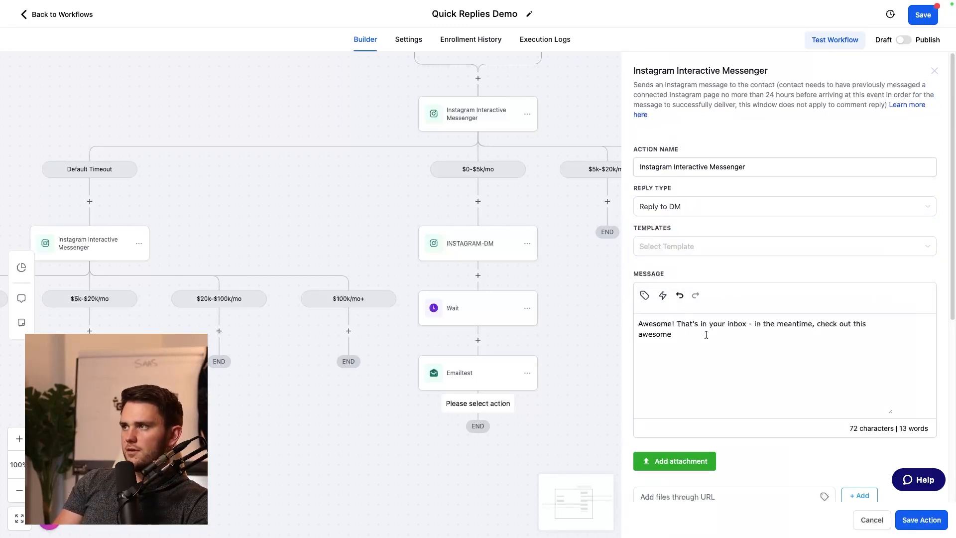
type("new YouTube video Idero")
key("BackSpace")
key("BackSpace")
key("BackSpace")
key("BackSpace")
type("dropped, linked below!")
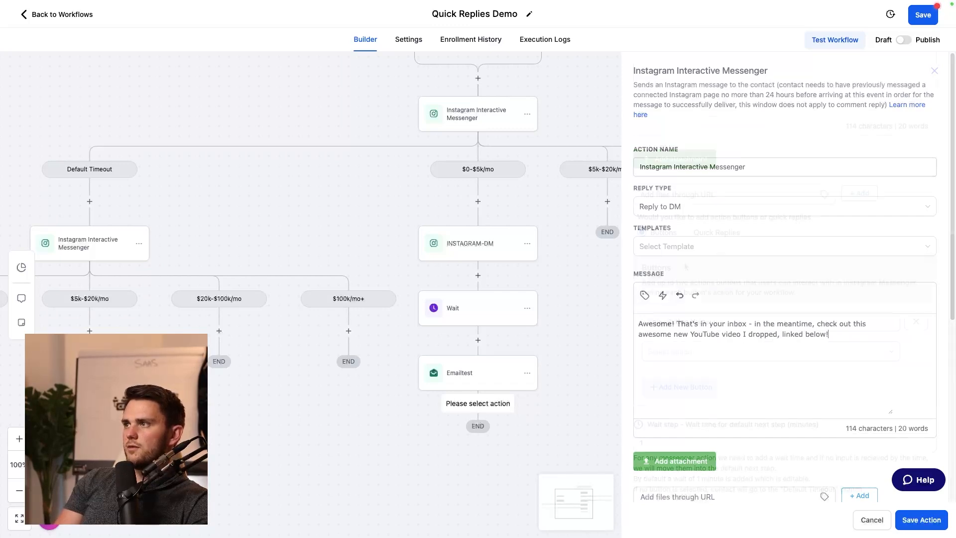
- Define the message's first button as "YouTube Video" with the Open Website action pointing to youtube.com
scroll(776, 329, "down", 6)
left_click(714, 323)
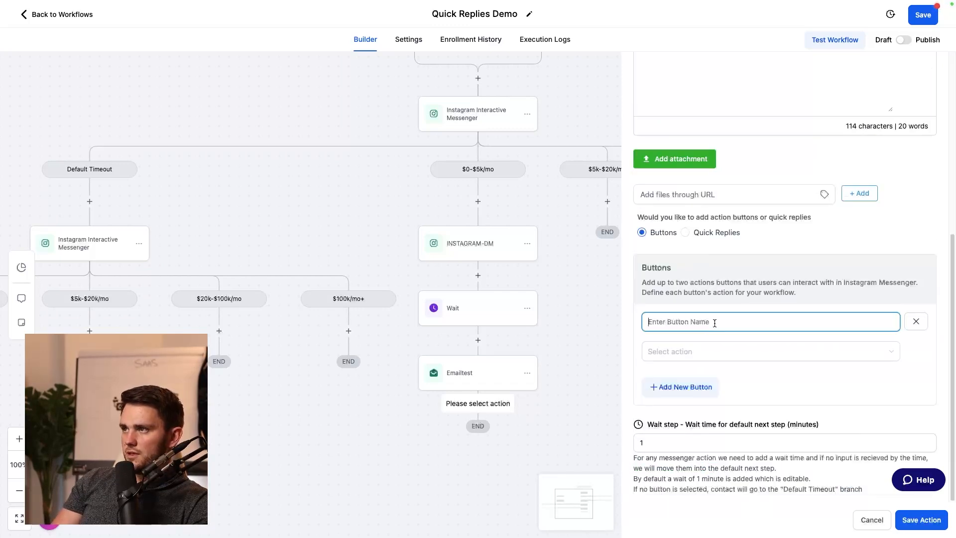
type("YouTube Video")
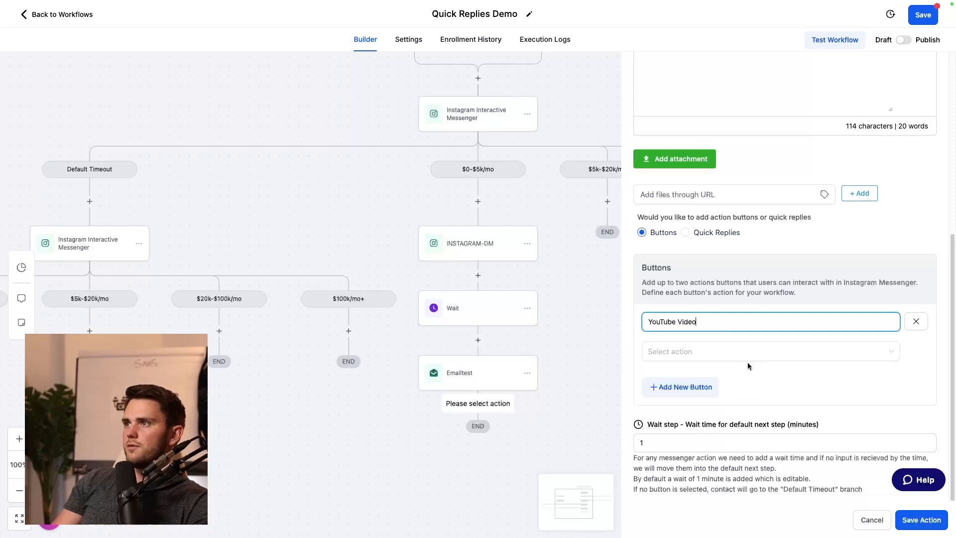
left_click(748, 354)
left_click(704, 378)
left_click(720, 380)
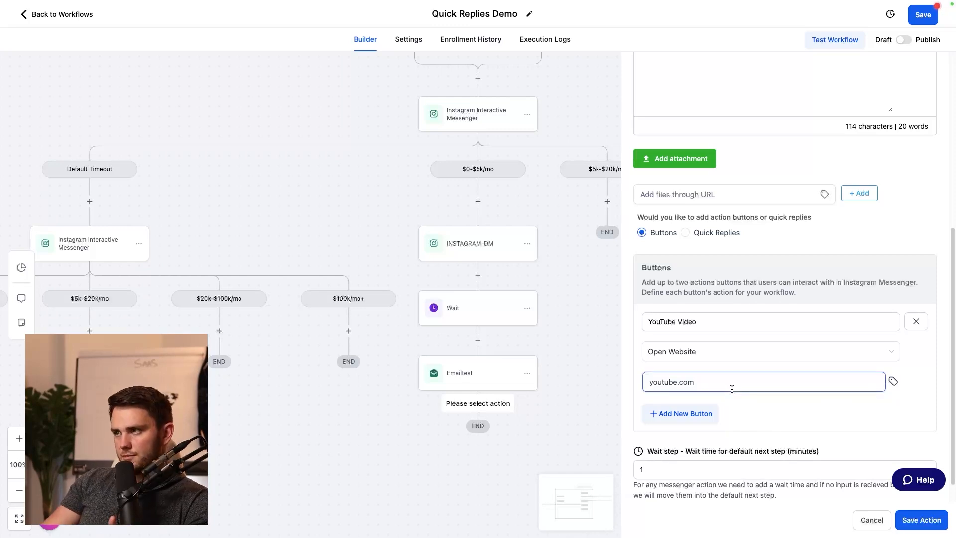
- Change the YouTube video button's action to Perform Actions and save the Instagram message action
left_click(694, 353)
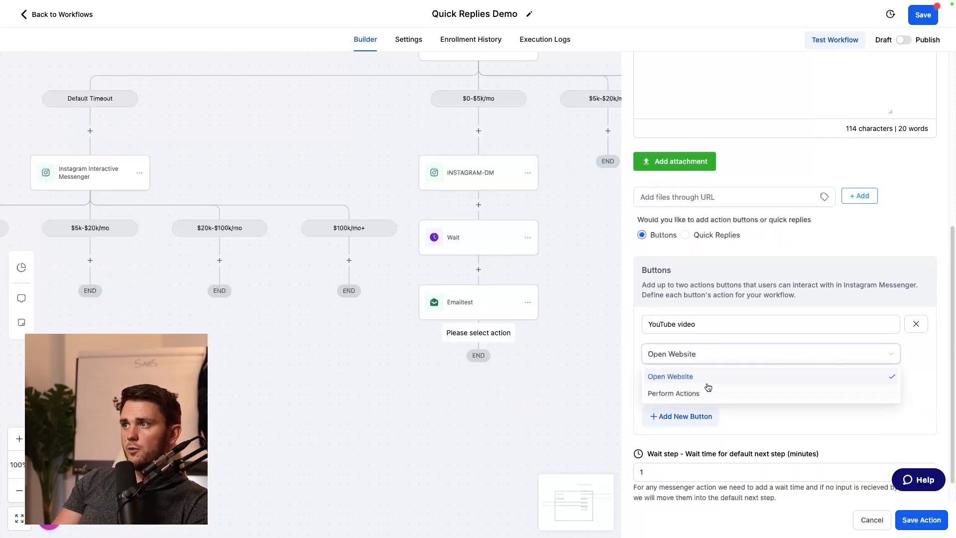
left_click(689, 394)
left_click_drag(703, 324, 620, 317)
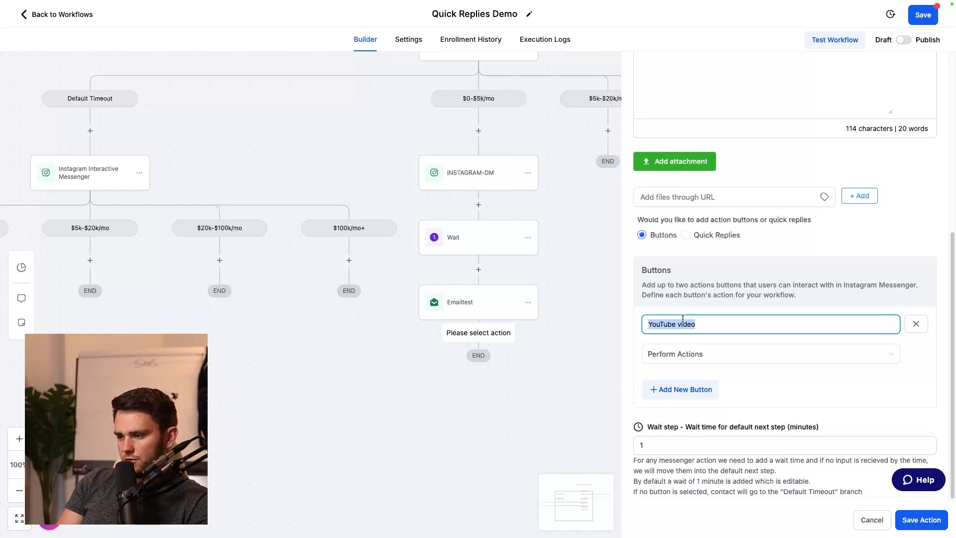
left_click(922, 520)
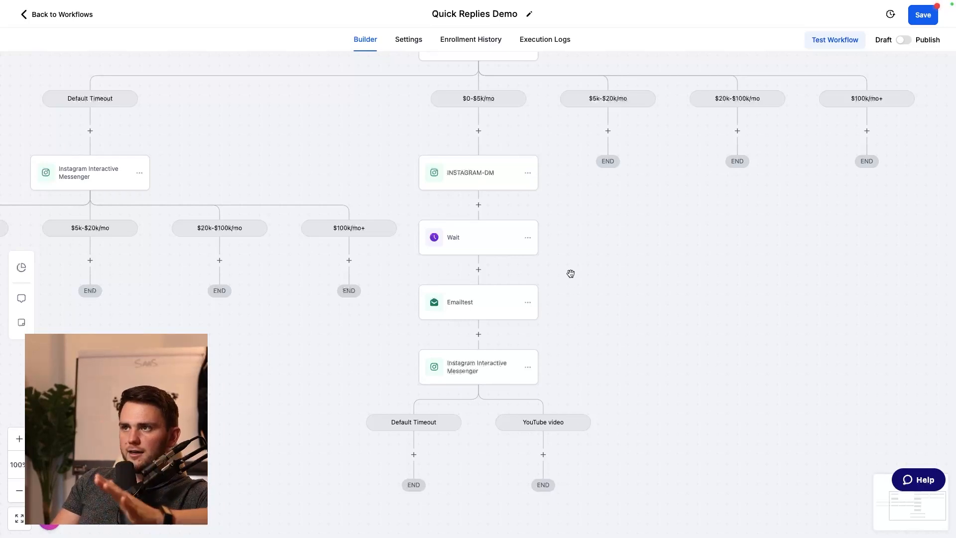
- Copy the $0-$5k/mo branch's actions from the Instagram DM downward into the $5k-$20k/mo and $20k-$100k/mo branches
left_click_drag(569, 266, 601, 329)
scroll(605, 337, "down", 1)
scroll(604, 337, "up", 1)
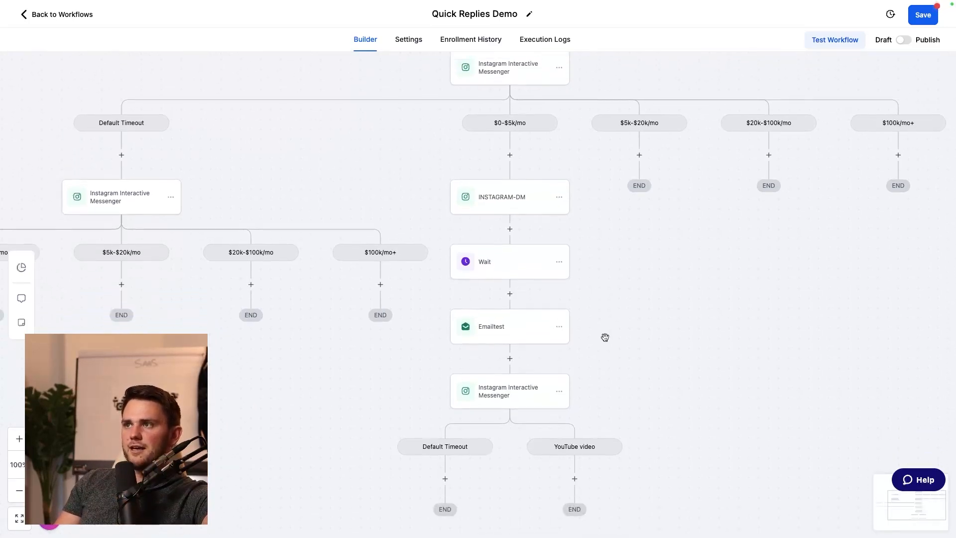
key("super+0")
left_click_drag(607, 286, 574, 278)
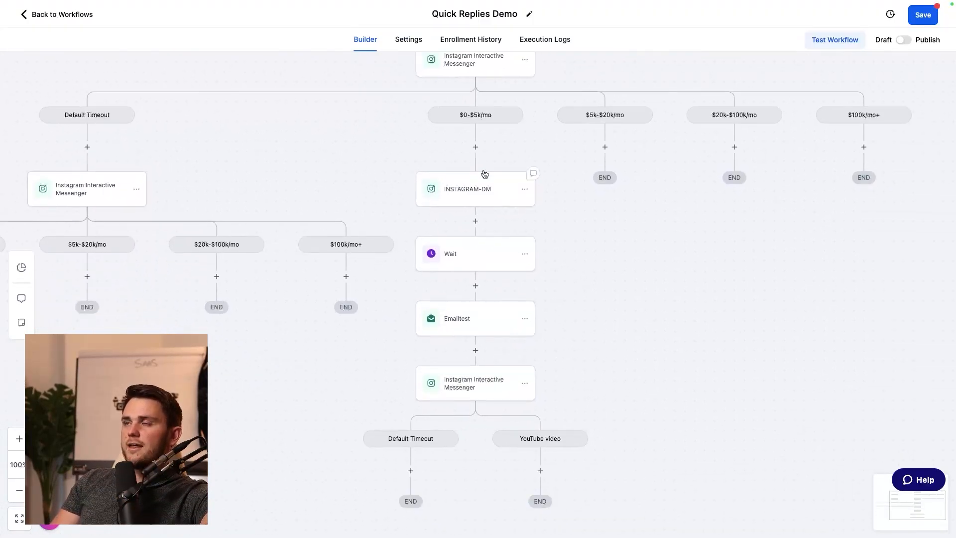
left_click(526, 190)
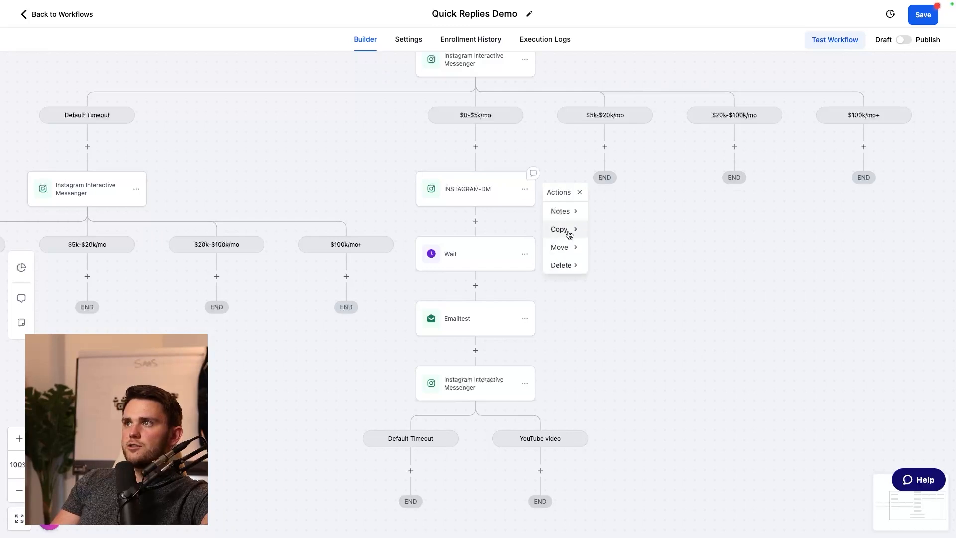
mouse_move(573, 228)
left_click(619, 231)
left_click(606, 150)
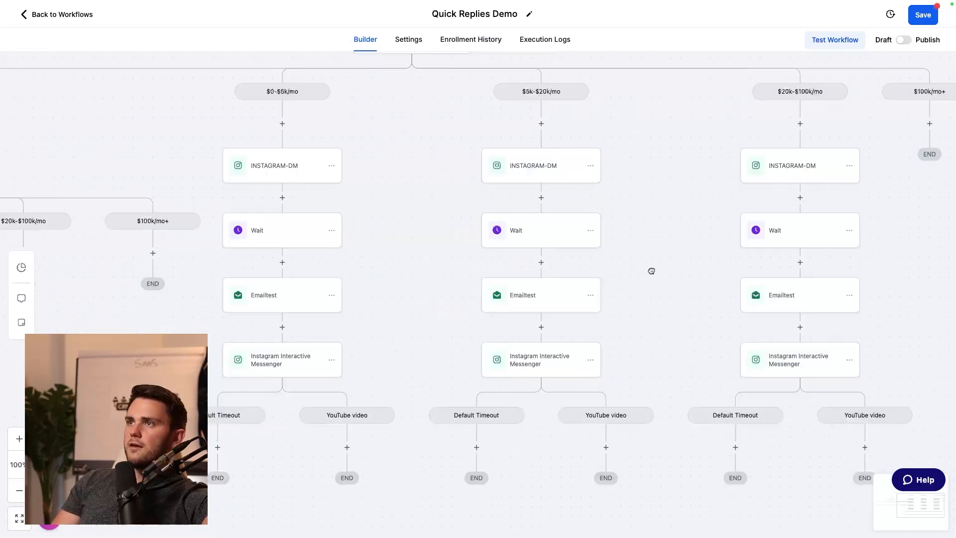
scroll(637, 264, "right", 5)
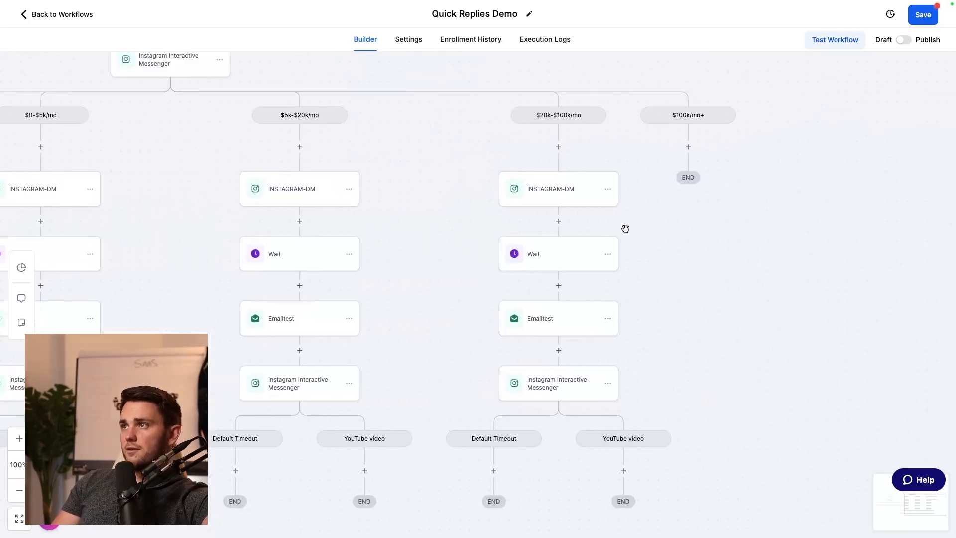
left_click(608, 189)
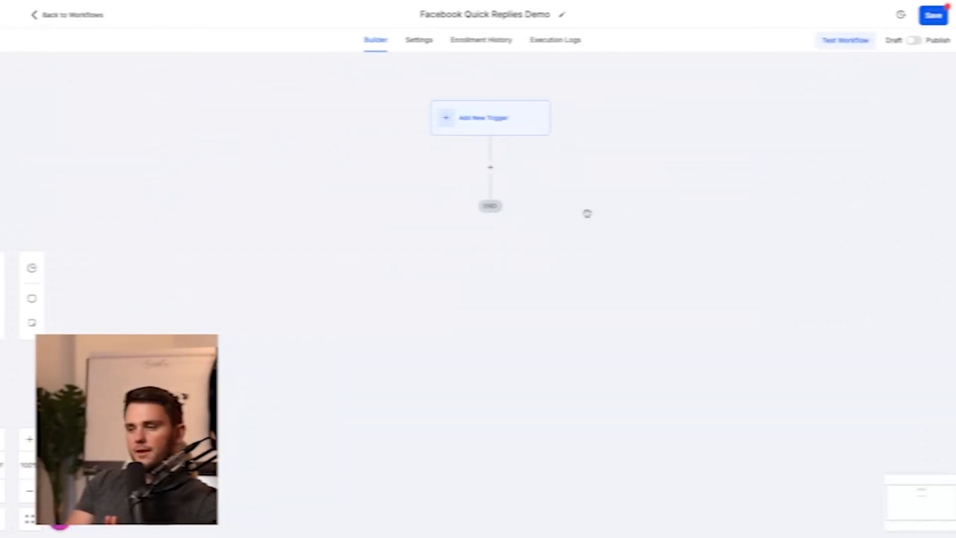
- In the Facebook Quick Replies Demo workflow, add a Facebook - Comment(s) on a Post trigger filtered to the connected page
left_click_drag(587, 211, 577, 213)
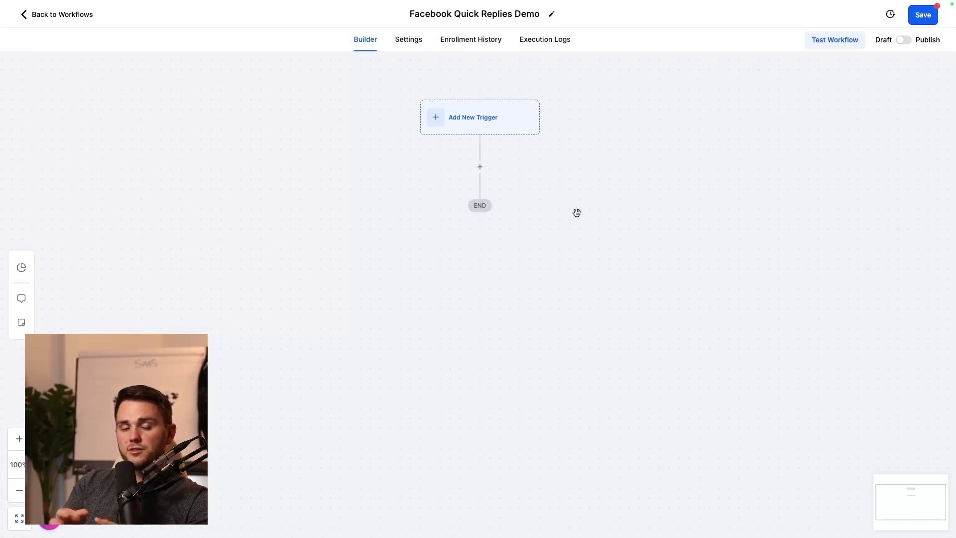
left_click(475, 117)
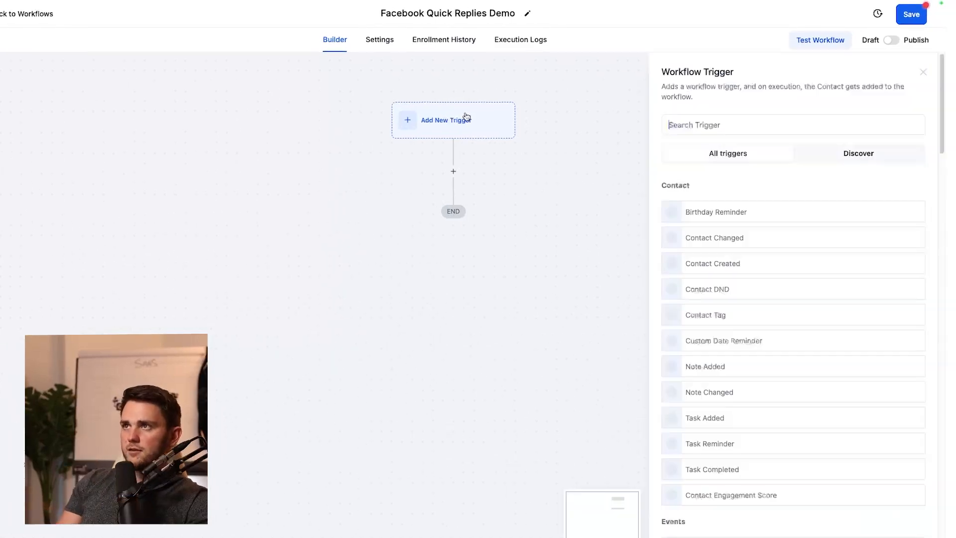
type("facebook")
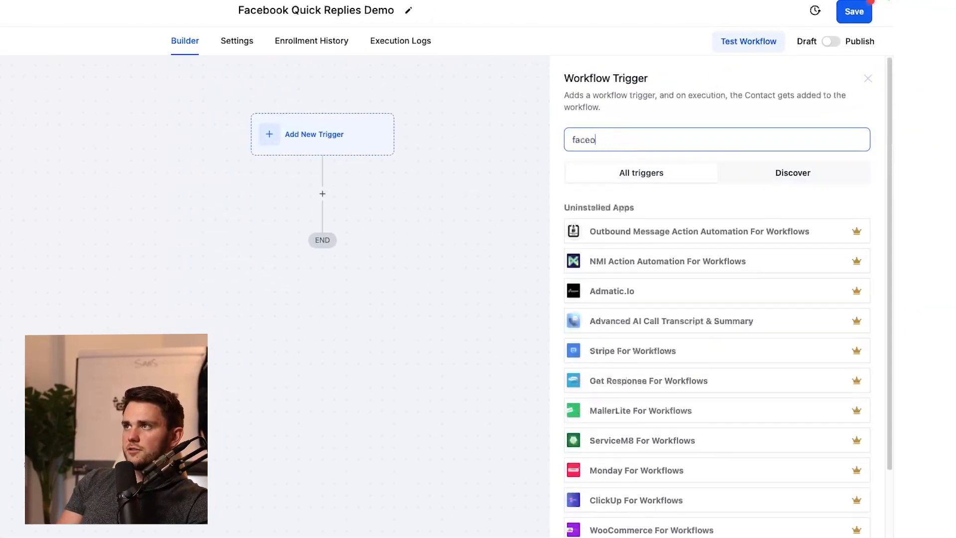
left_click(713, 306)
left_click(660, 270)
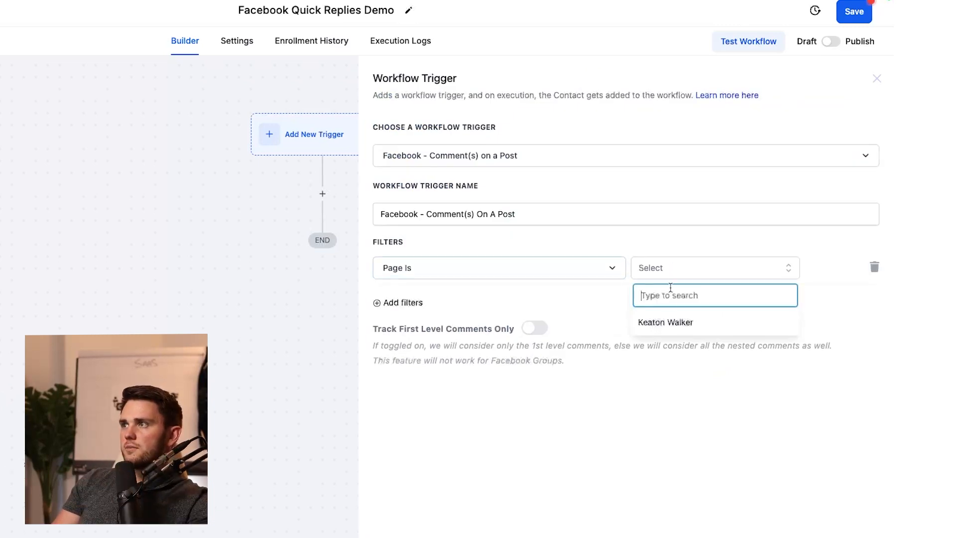
left_click(670, 322)
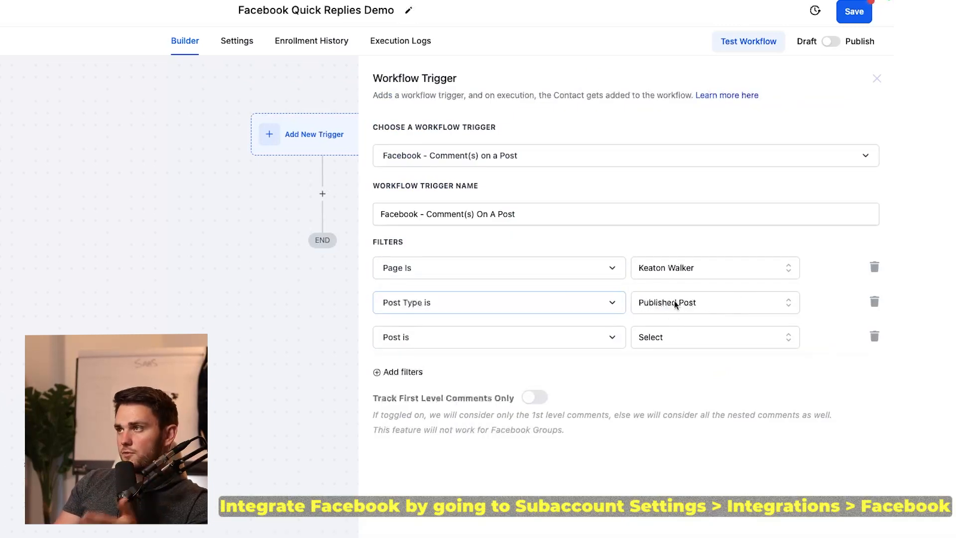
- Limit the trigger to the published post "Thinking of Starting a GoHighLevel SaaS Business?..." and enable tracking of first level comments only
left_click(708, 344)
left_click(705, 406)
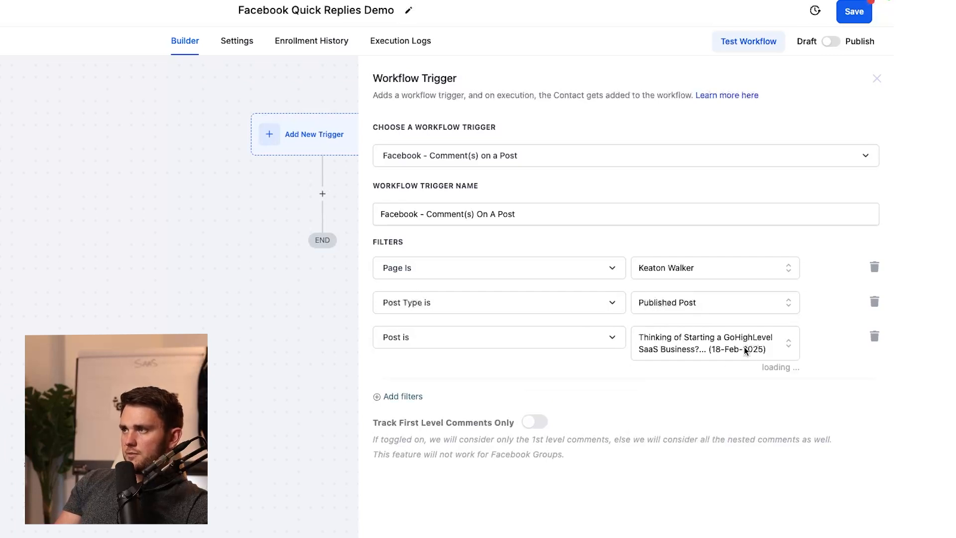
left_click(718, 303)
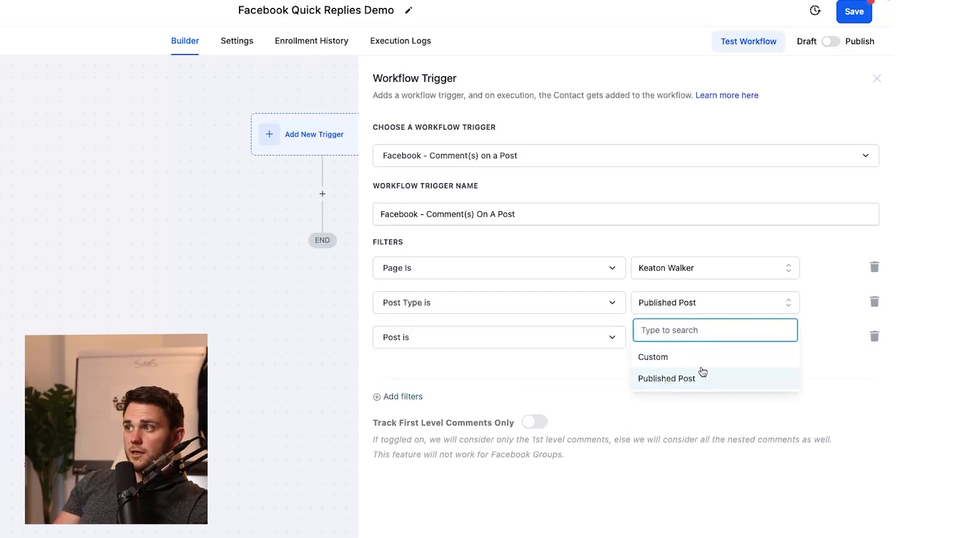
left_click(712, 432)
left_click(532, 424)
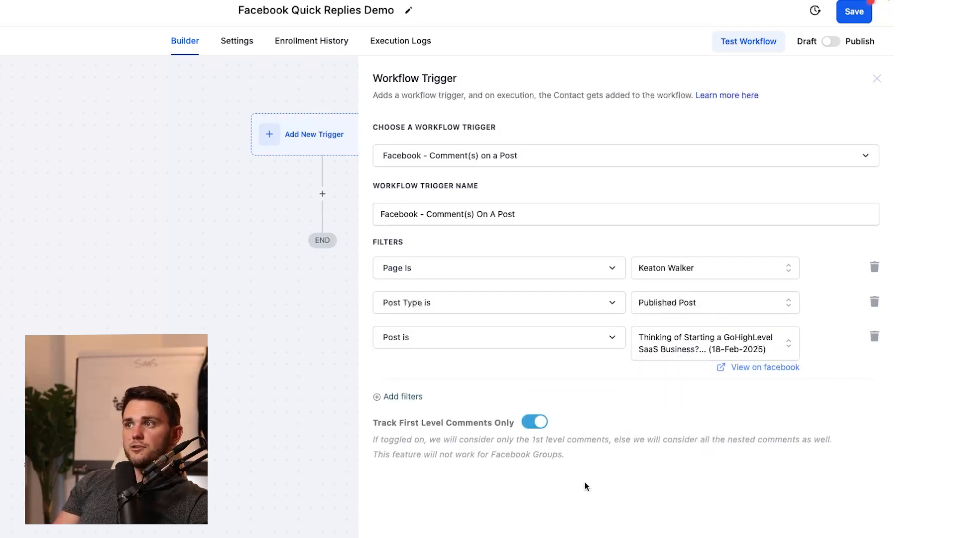
- Add an Exact Match filter for the comment "Guide" and save the Facebook comment trigger
left_click(403, 397)
left_click(452, 397)
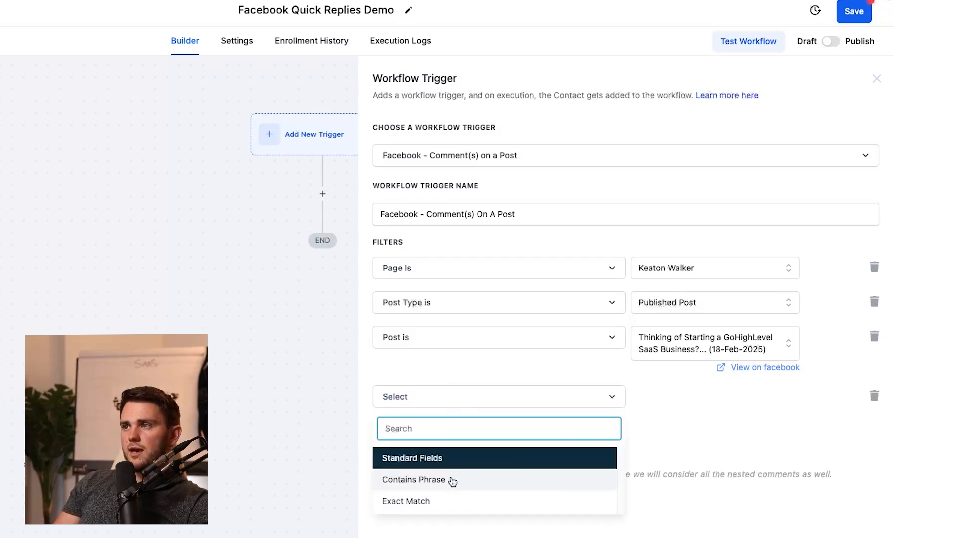
left_click(458, 502)
left_click(746, 398)
type("Gui")
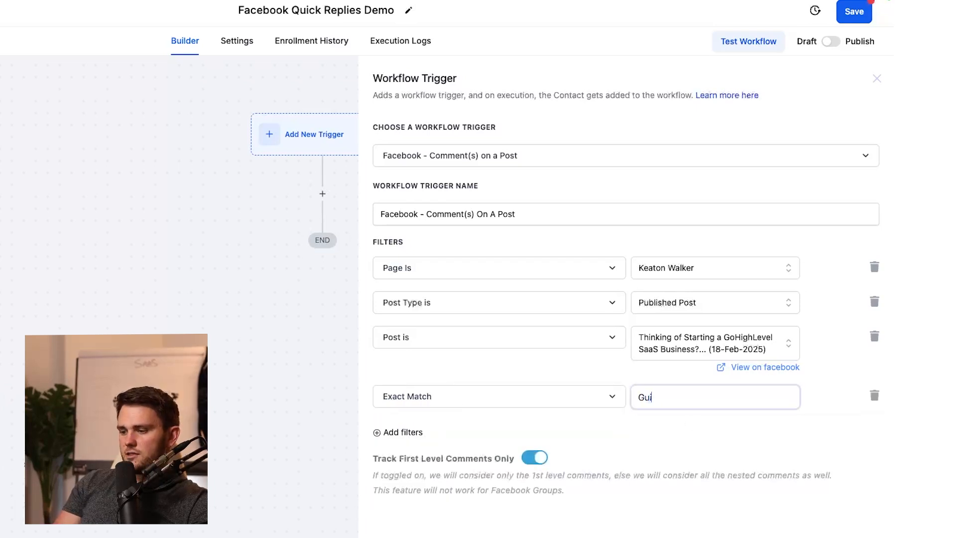
type("de")
key("Return")
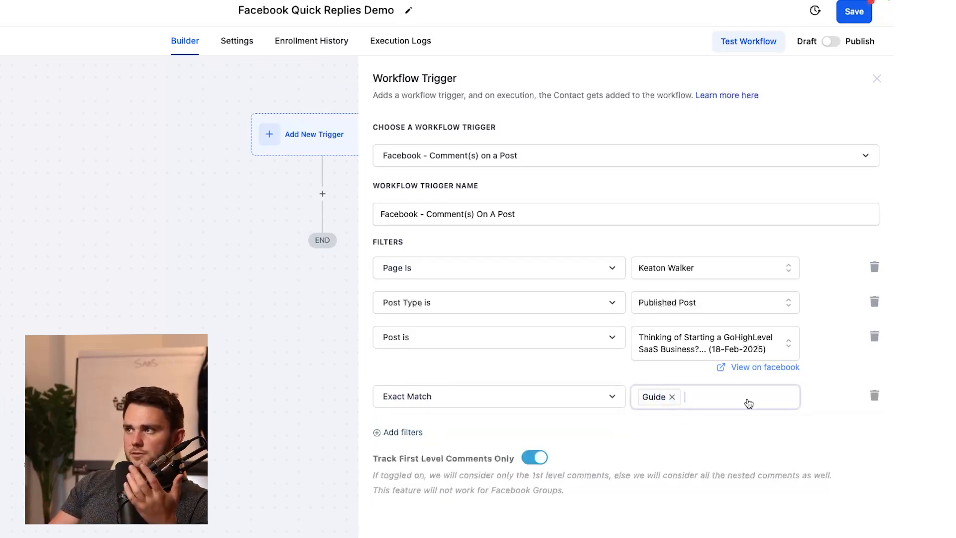
left_click(846, 536)
- Start a Facebook Interactive Messenger action after the trigger with the reply type Reply to comment via DM and review its message options
left_click(323, 221)
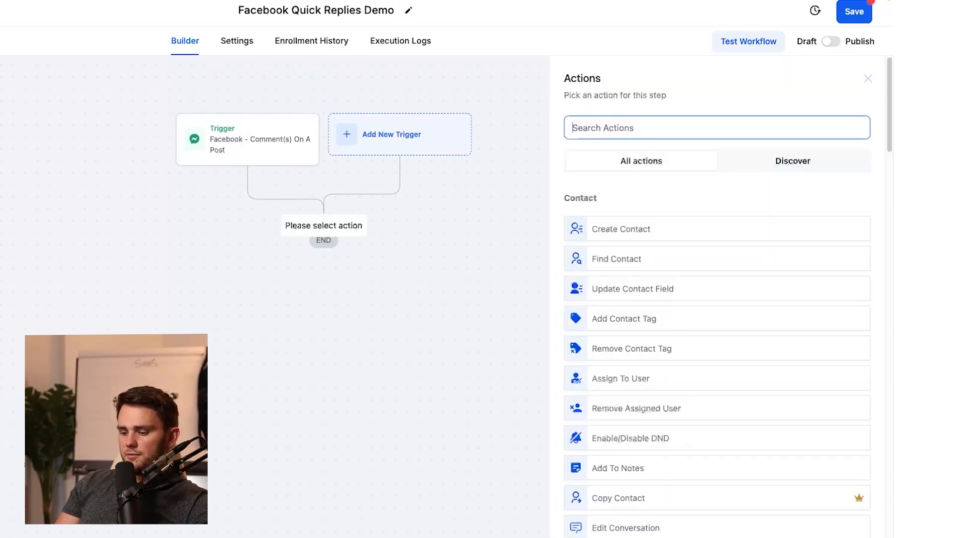
type("facebook")
left_click(616, 224)
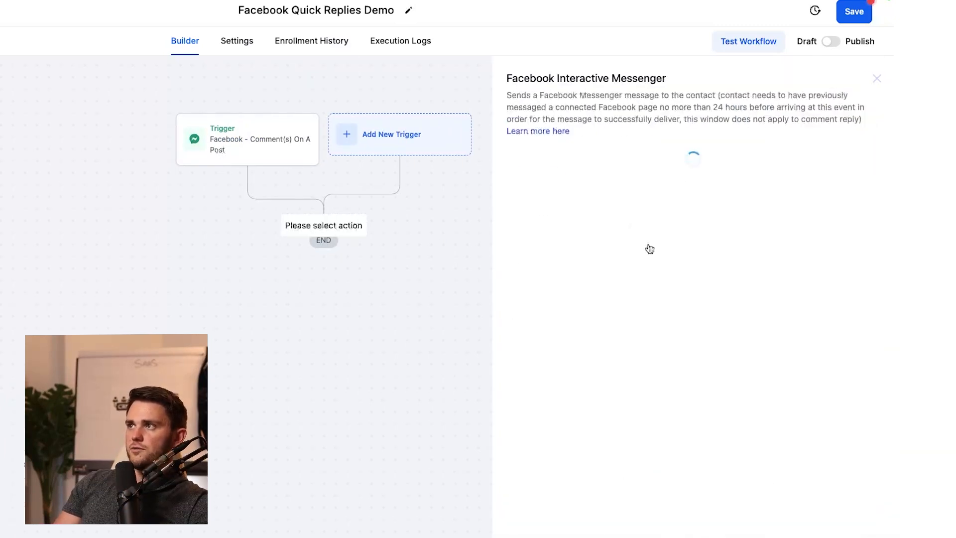
left_click(613, 244)
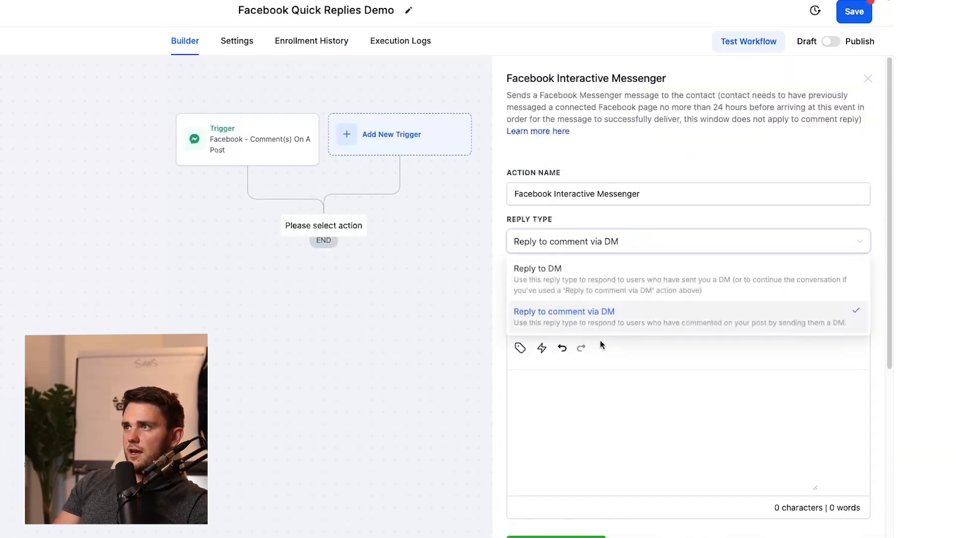
left_click(627, 328)
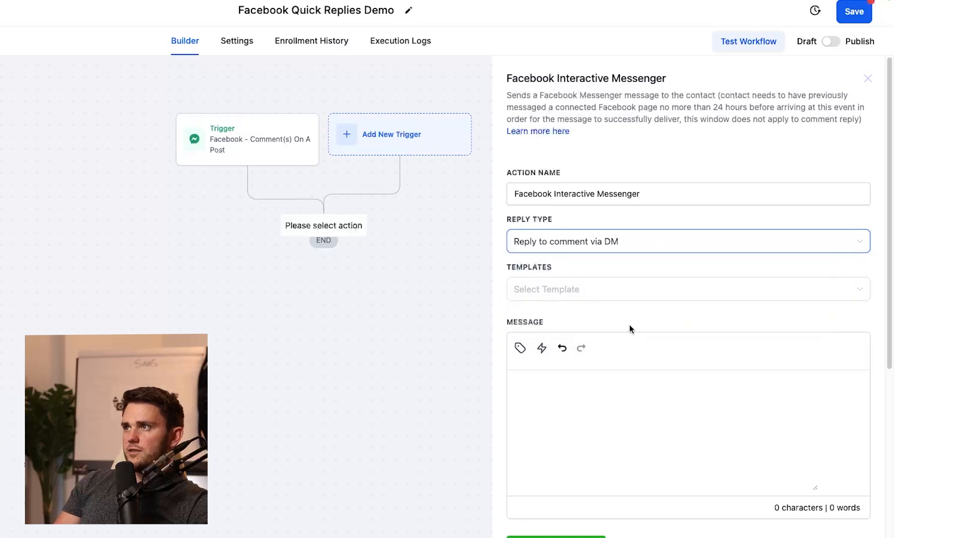
scroll(589, 333, "down", 3)
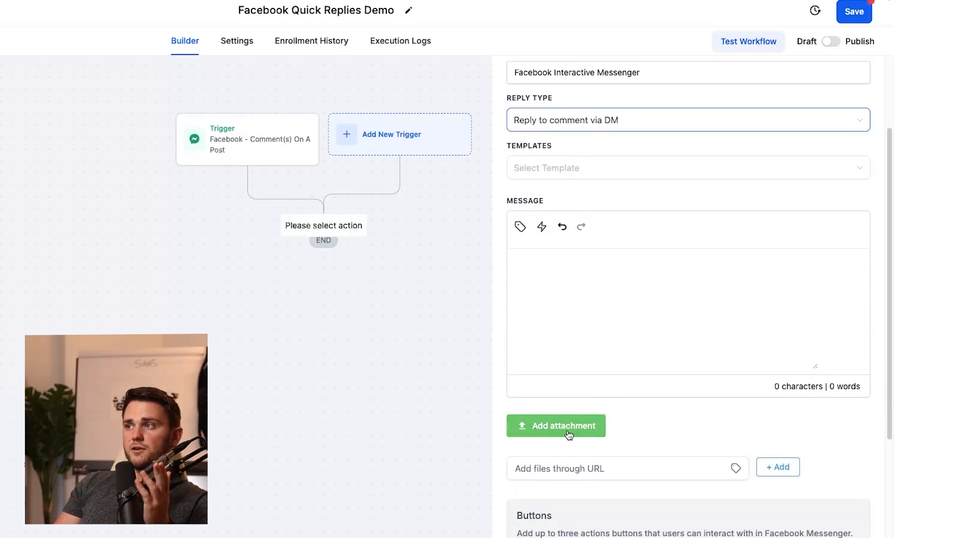
scroll(604, 384, "down", 5)
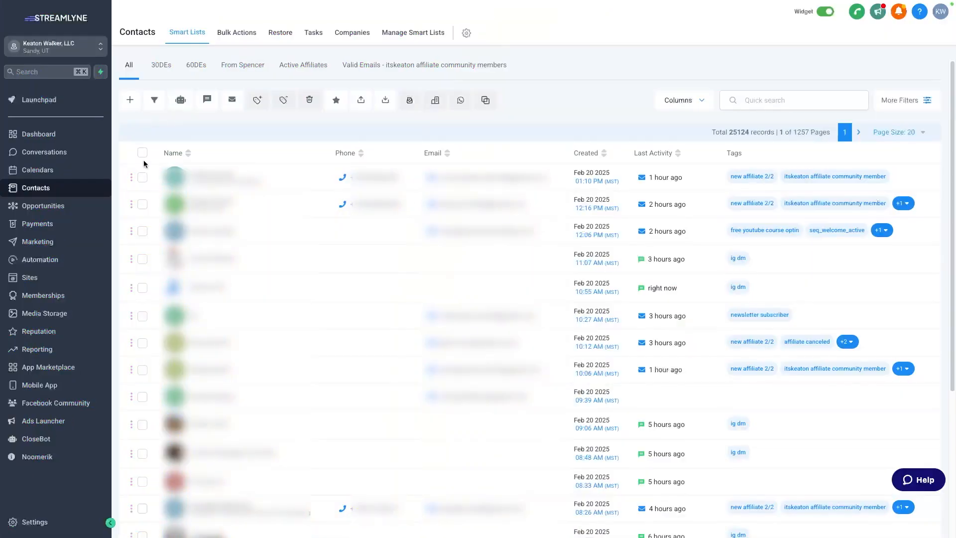
- Select all contacts on the current Contacts page and set up adding them to the Quick Replies Demo workflow all at once
left_click(142, 153)
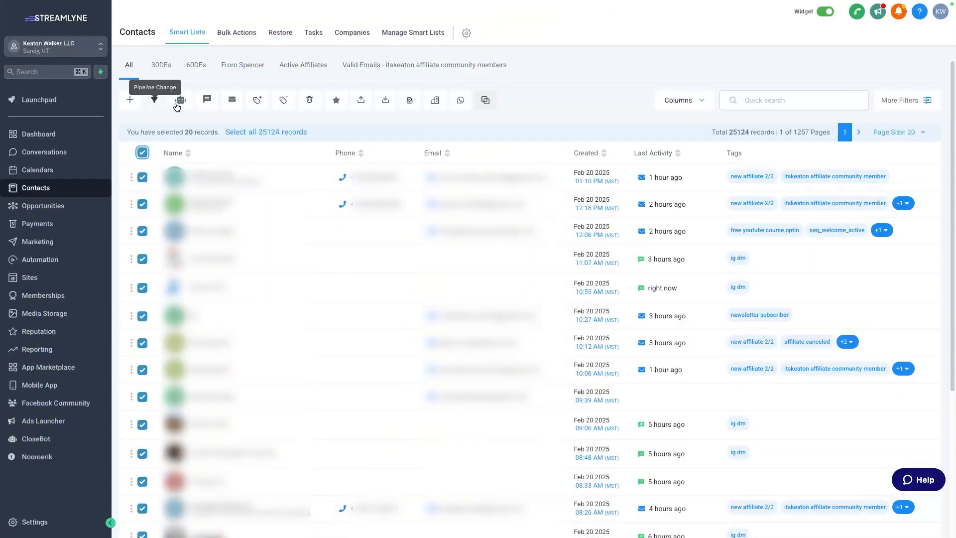
left_click(181, 99)
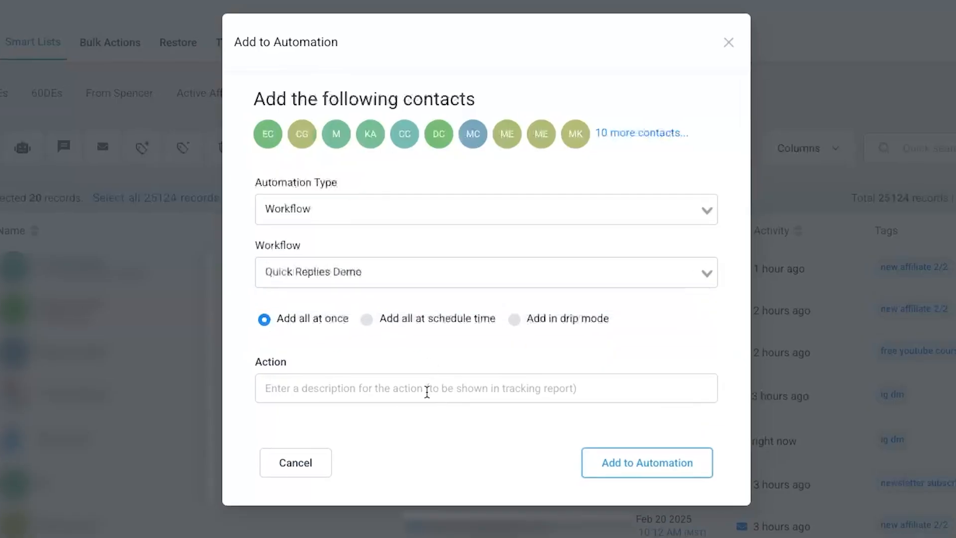